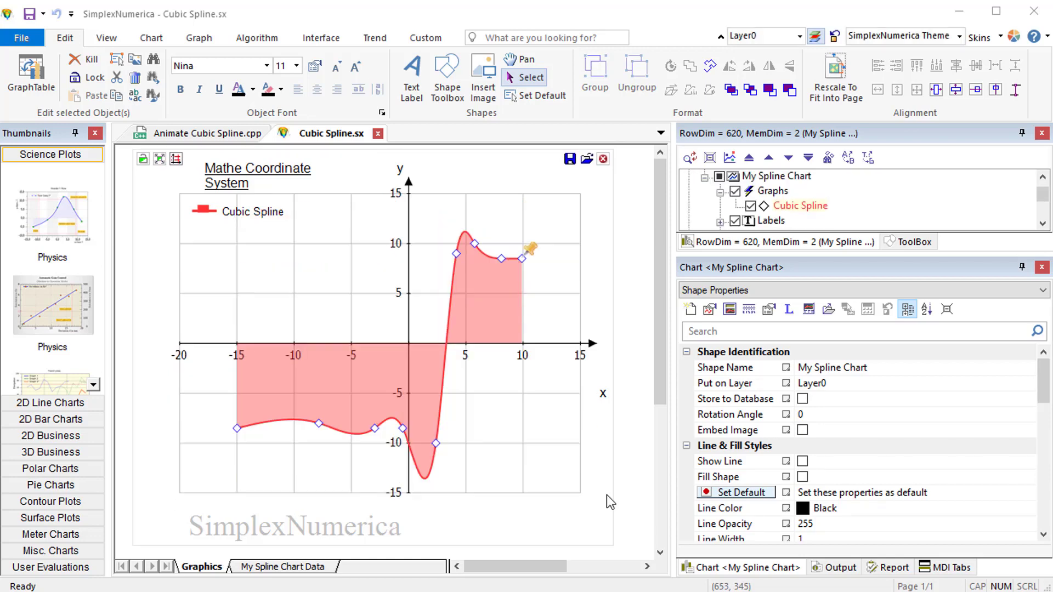
Close the cubic spline chart and animation script, then bring up the Start-up Dialog
{"action": "left_click", "coordinate": [379, 133]}
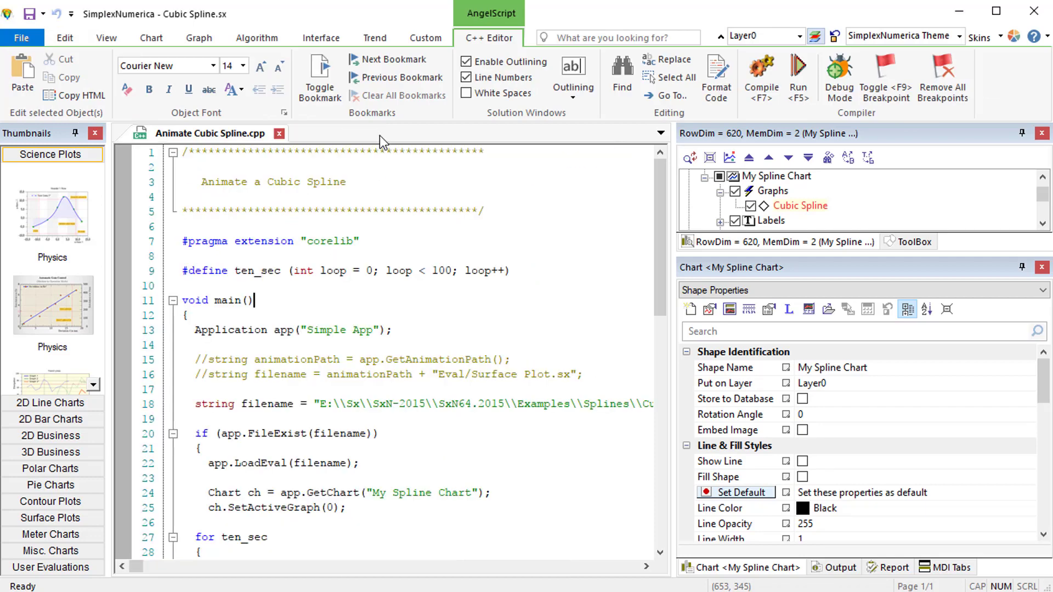
{"action": "left_click", "coordinate": [279, 134]}
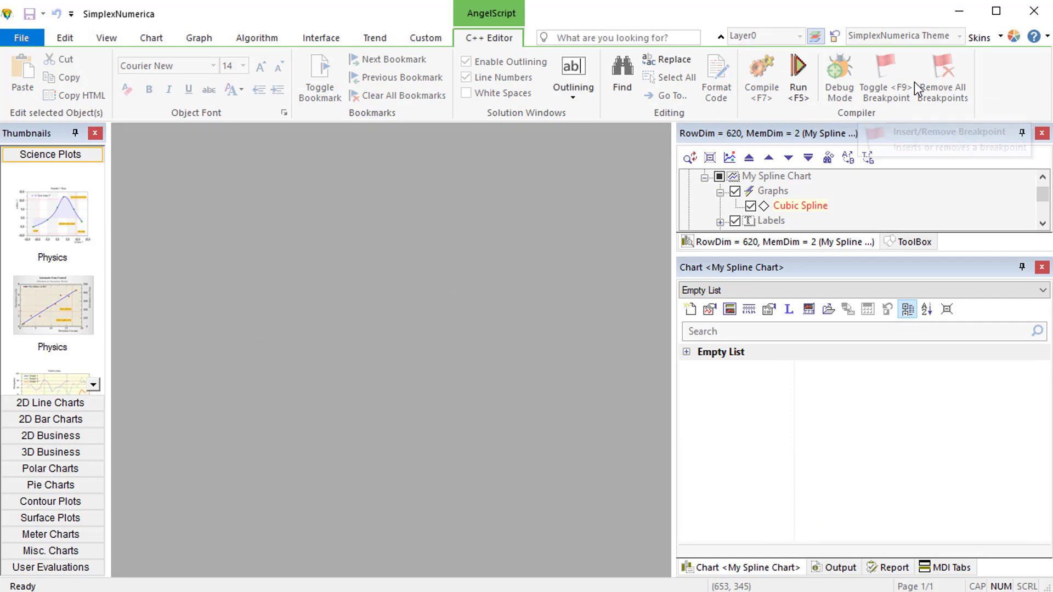
{"action": "left_click", "coordinate": [1016, 38]}
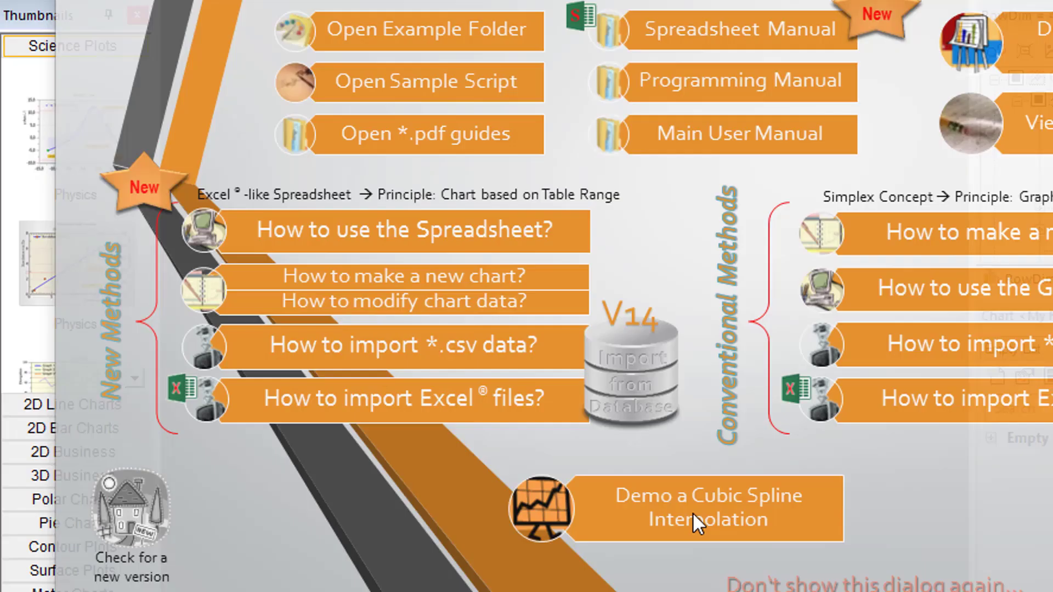
Launch the cubic spline demo, load My First Physics Chart, and show Data 2's algorithm settings
{"action": "left_click", "coordinate": [475, 494]}
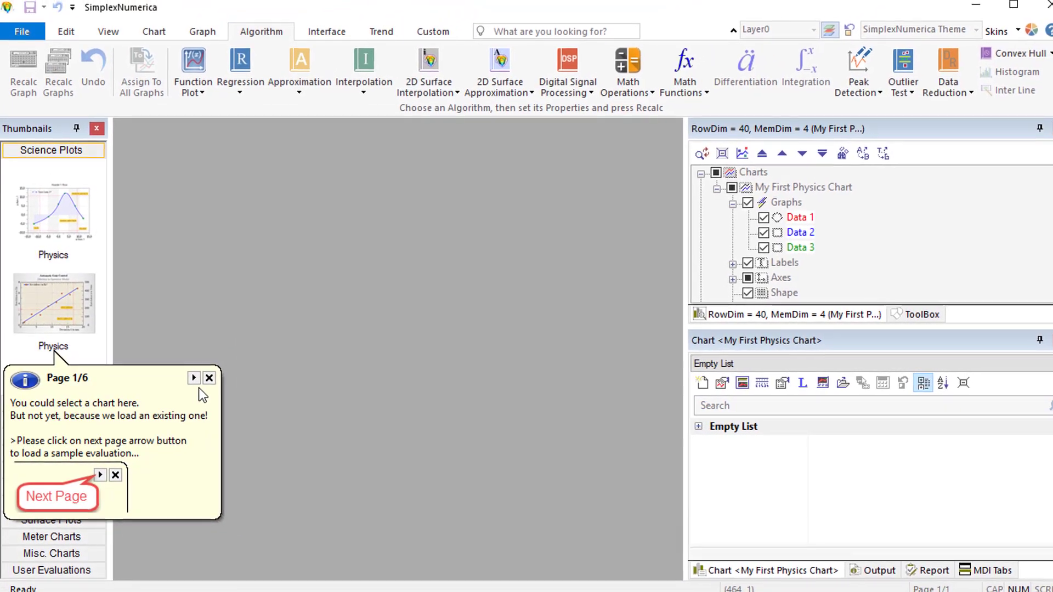
{"action": "left_click", "coordinate": [195, 378]}
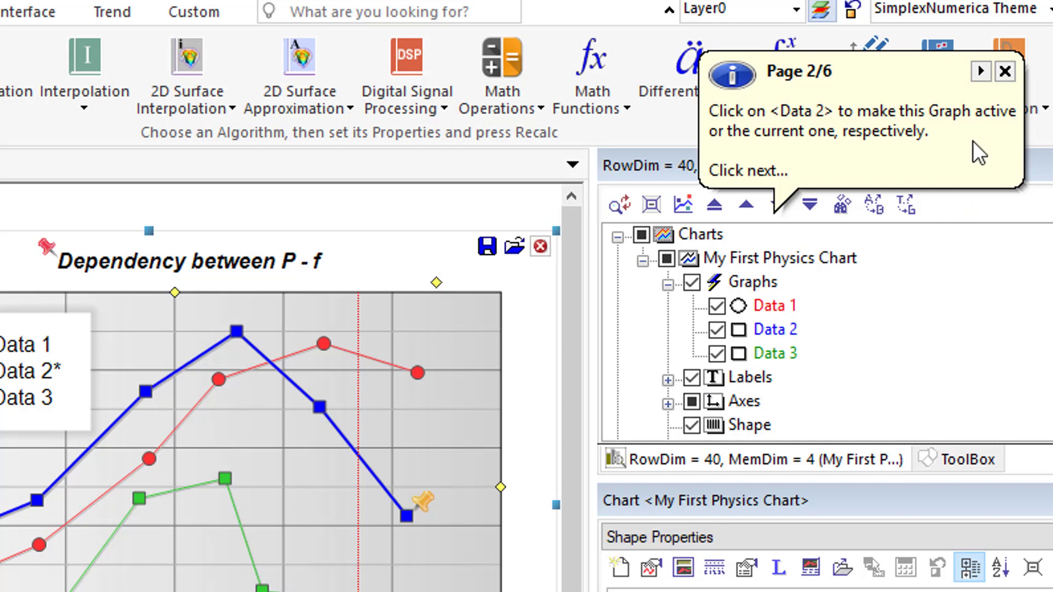
{"action": "left_click", "coordinate": [775, 330]}
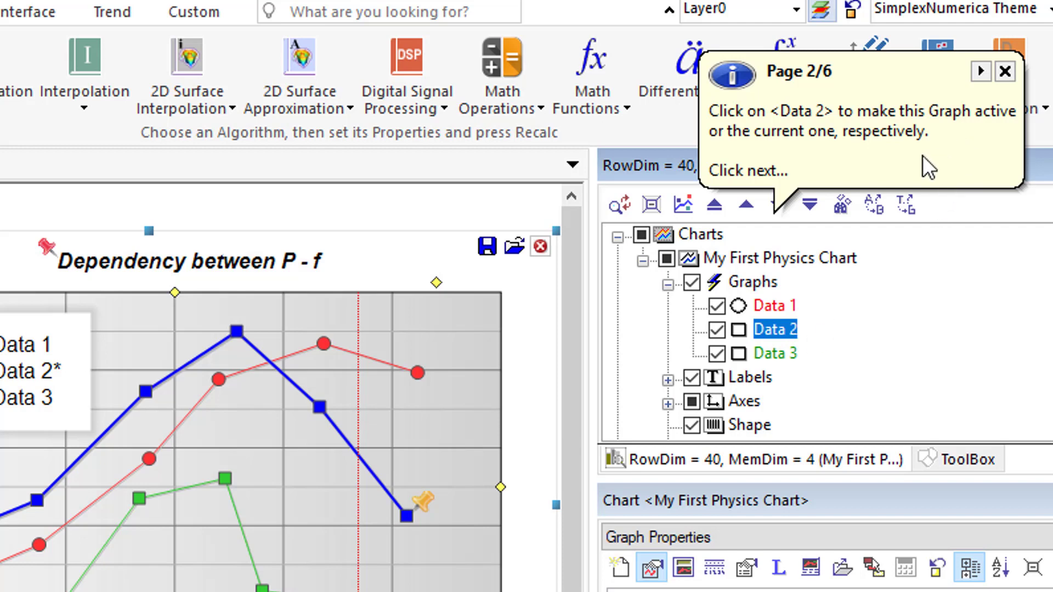
{"action": "left_click", "coordinate": [981, 72]}
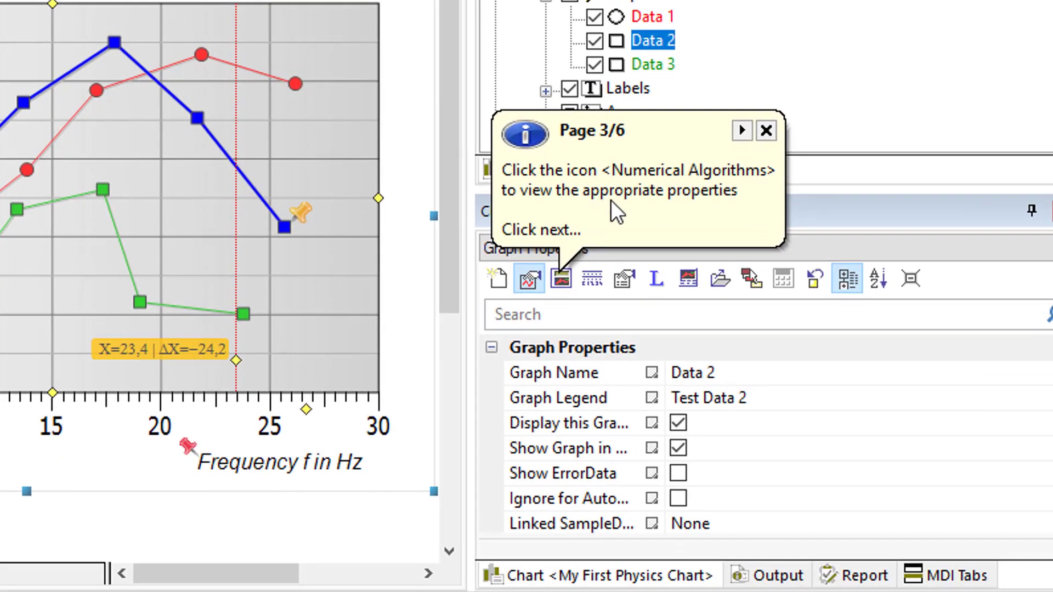
{"action": "left_click", "coordinate": [566, 280]}
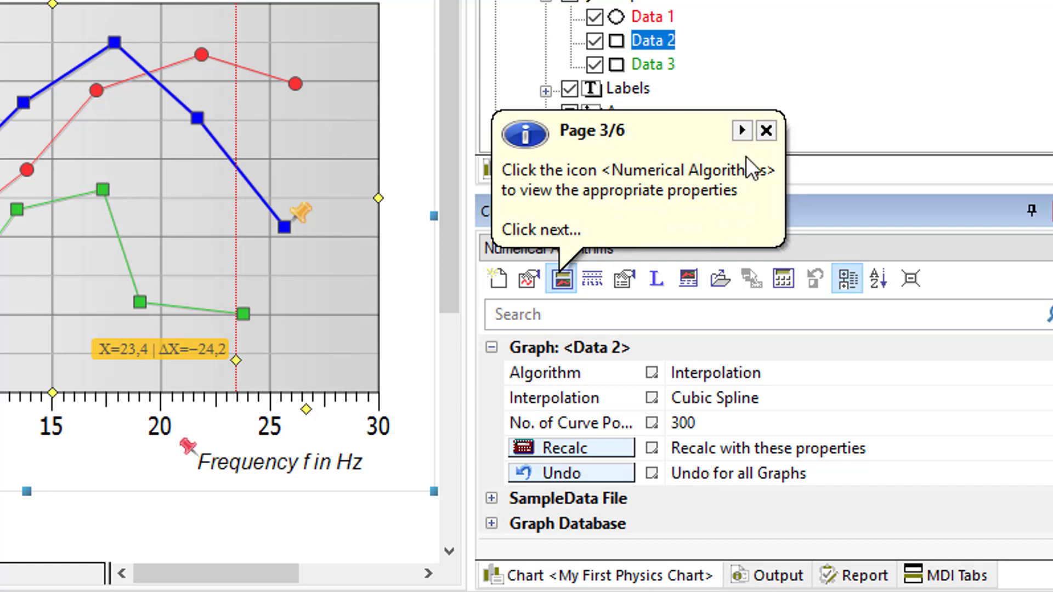
Recalculate Data 2 as a 300-point cubic spline and advance the tutorial to page 5
{"action": "left_click", "coordinate": [741, 130]}
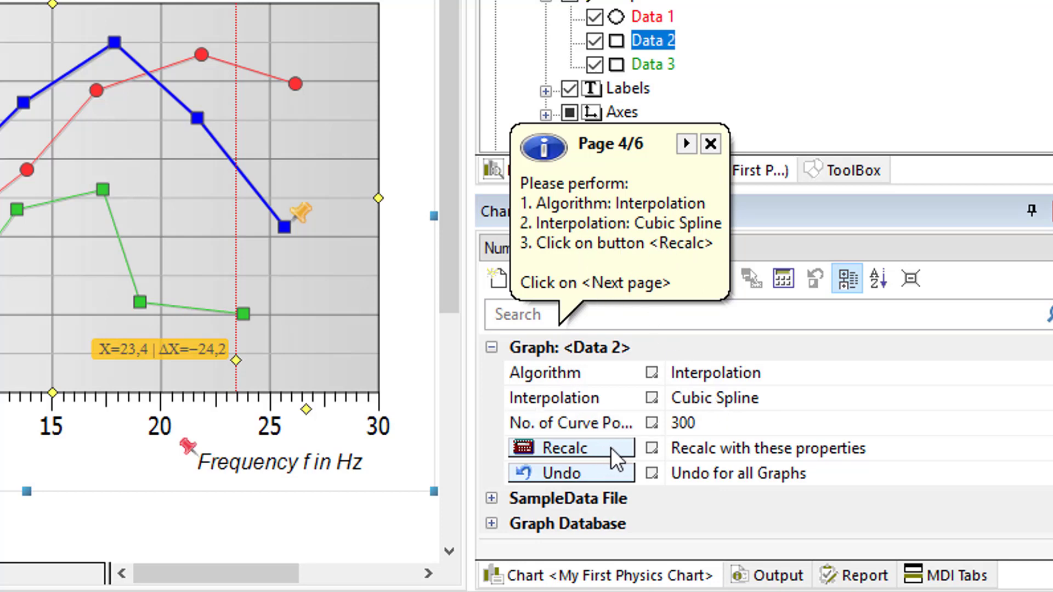
{"action": "left_click", "coordinate": [615, 447]}
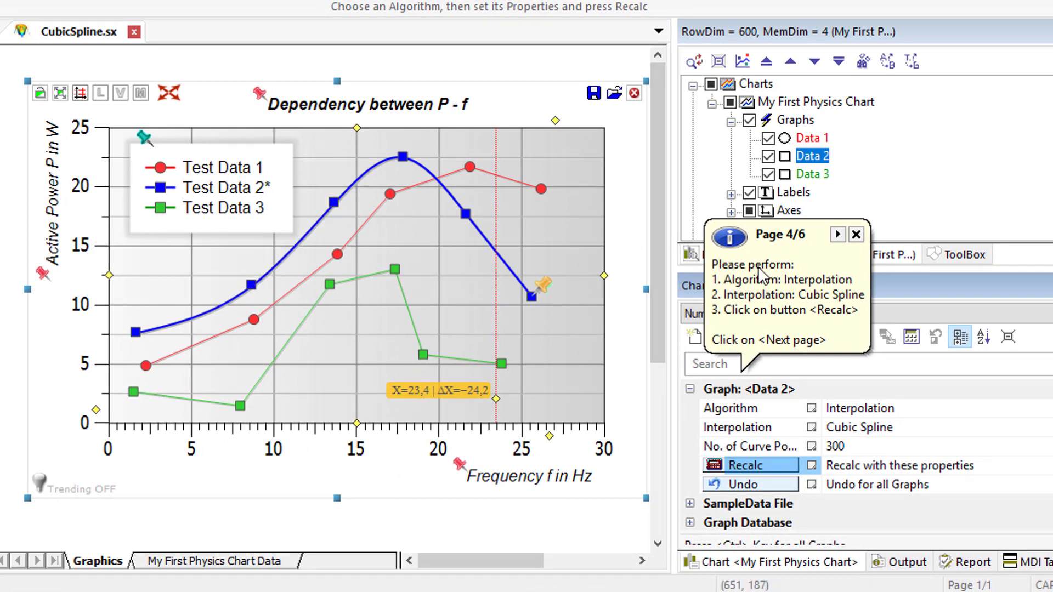
{"action": "left_click", "coordinate": [838, 235]}
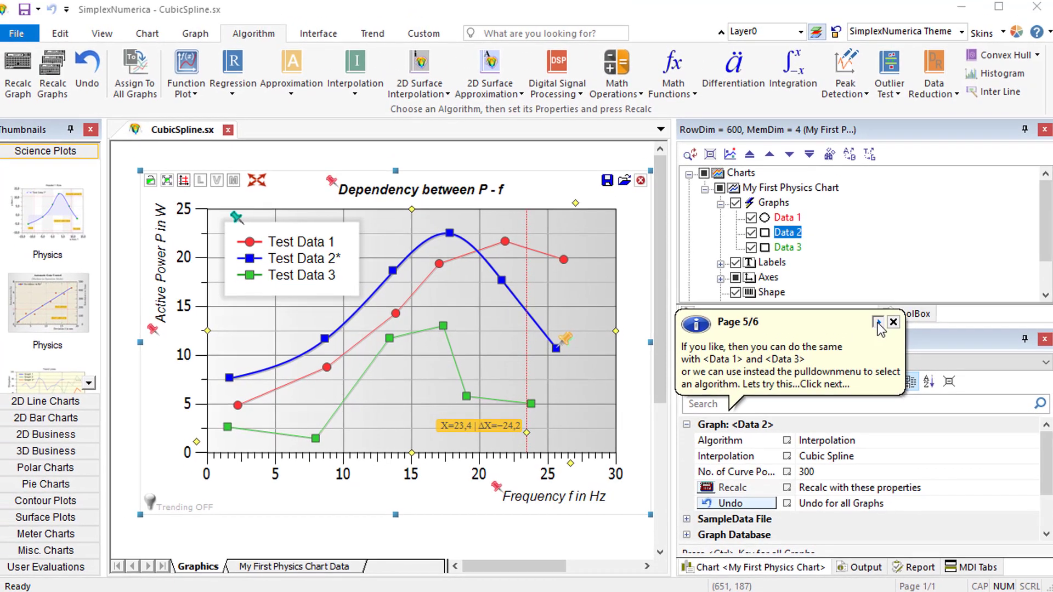
Finish and close the six-page tutorial, keeping Cubic Spline as Data 2's interpolation
{"action": "left_click", "coordinate": [922, 264]}
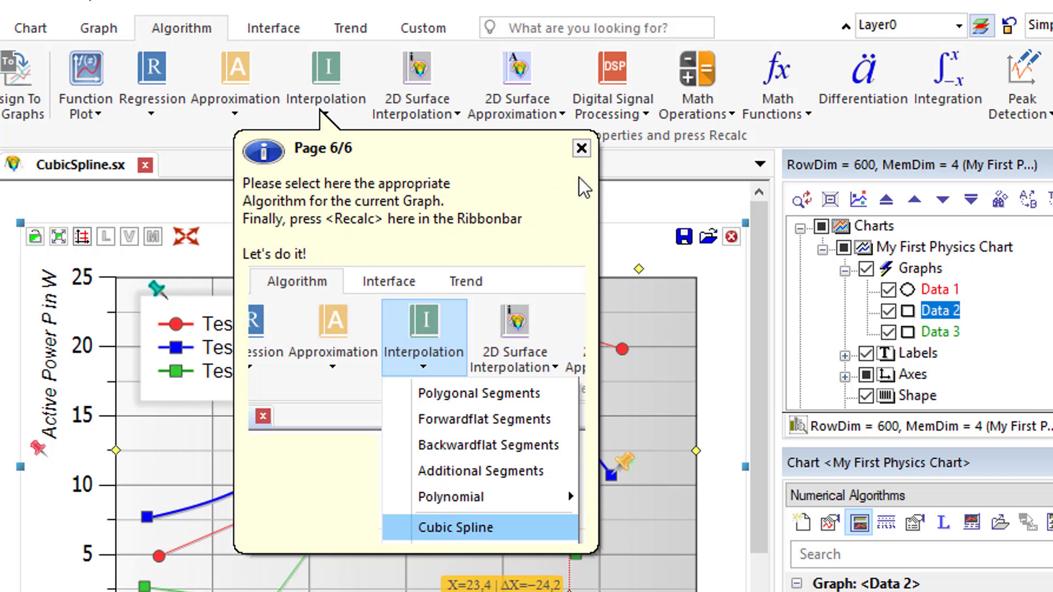
{"action": "left_click", "coordinate": [581, 148]}
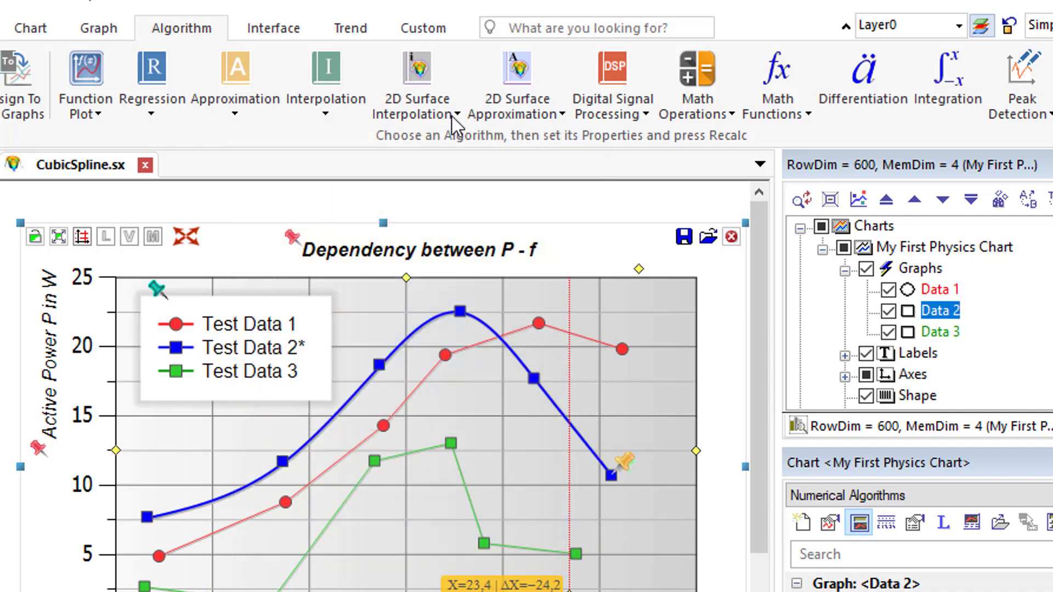
{"action": "left_click", "coordinate": [327, 104]}
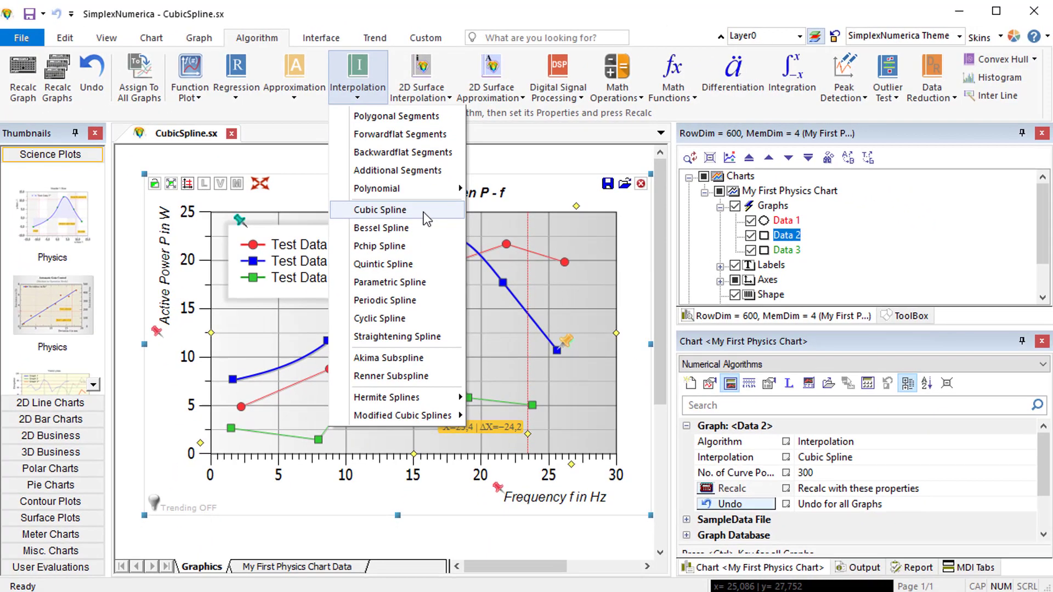
{"action": "left_click", "coordinate": [420, 275]}
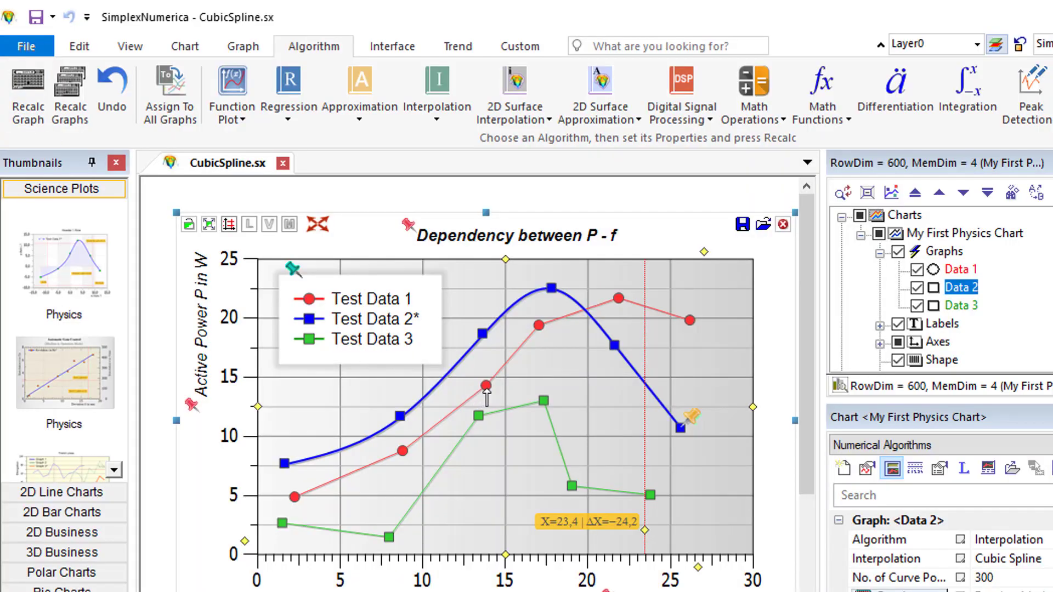
Assign cubic spline interpolation to all graphs and recalculate every curve
{"action": "left_click", "coordinate": [487, 390]}
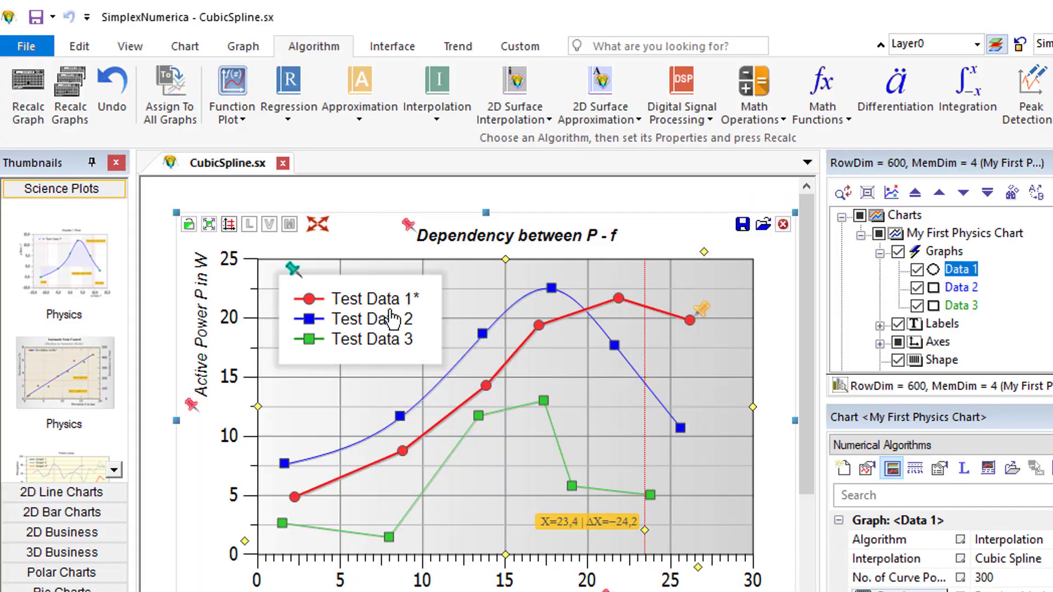
{"action": "left_click", "coordinate": [33, 123]}
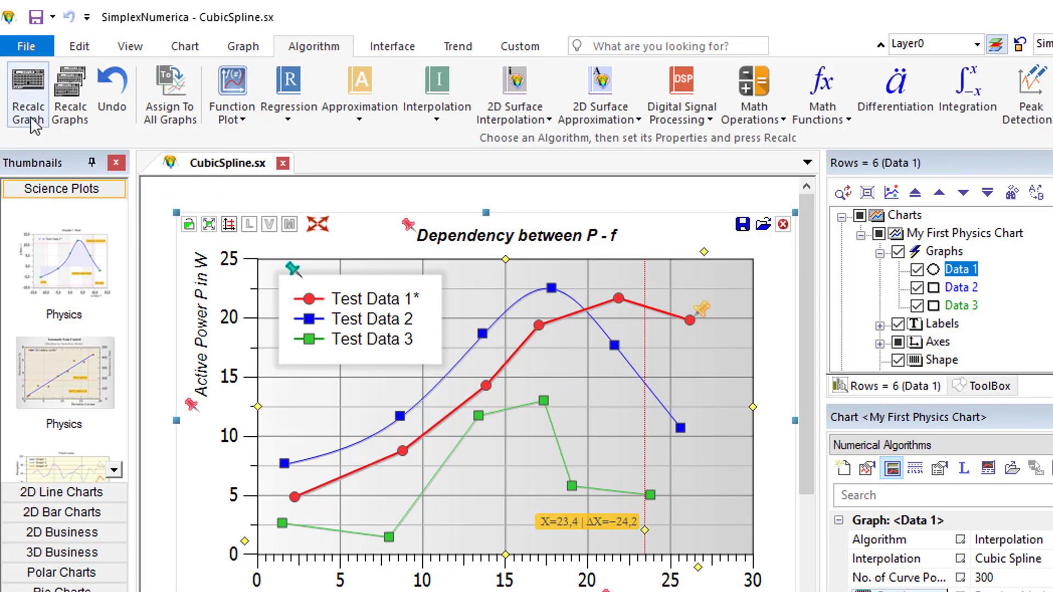
{"action": "left_click", "coordinate": [71, 125]}
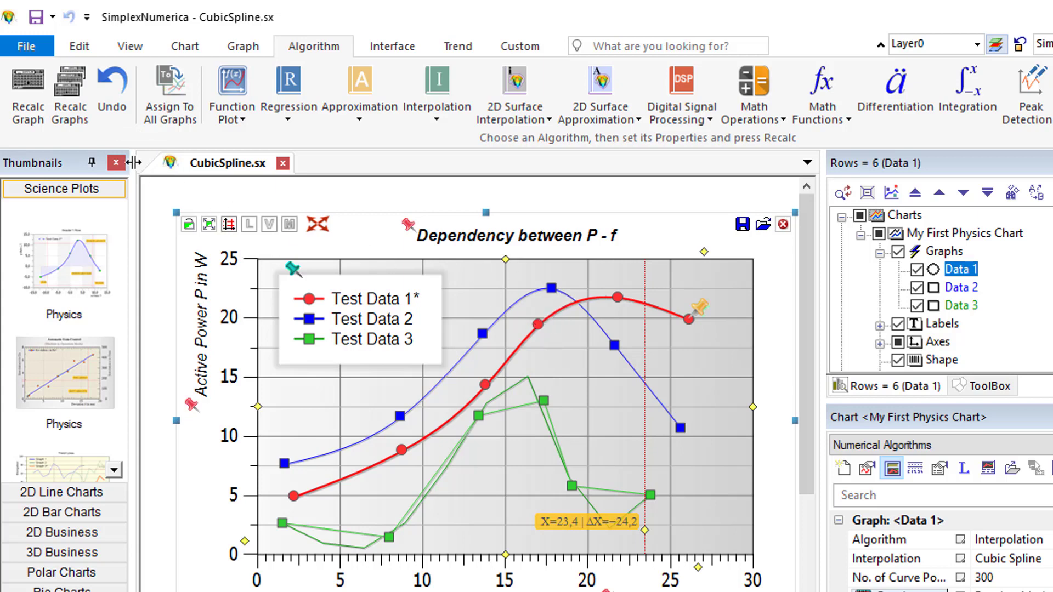
{"action": "left_click", "coordinate": [169, 122]}
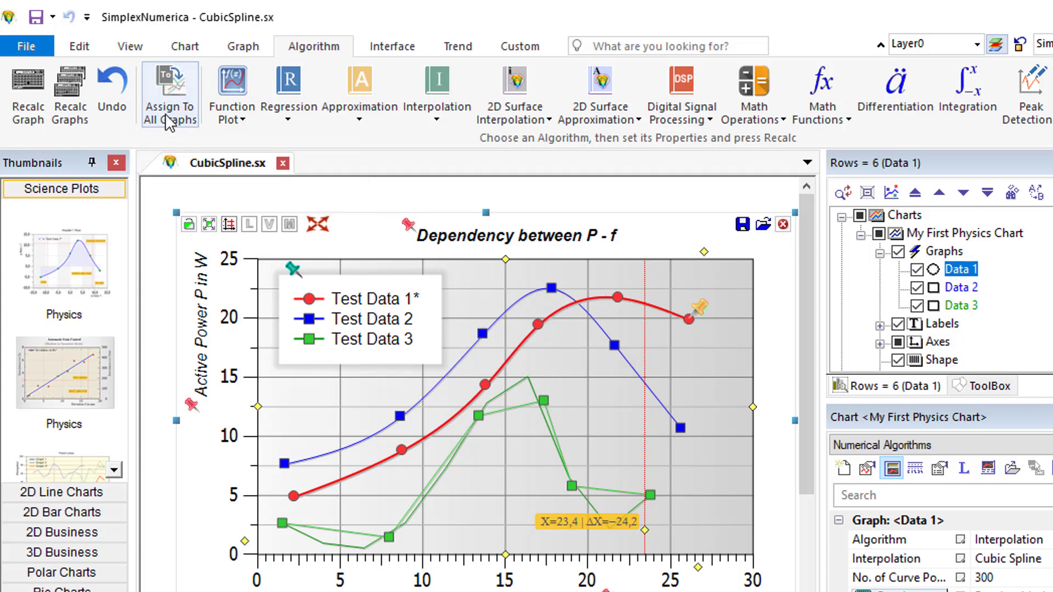
{"action": "left_click", "coordinate": [73, 118]}
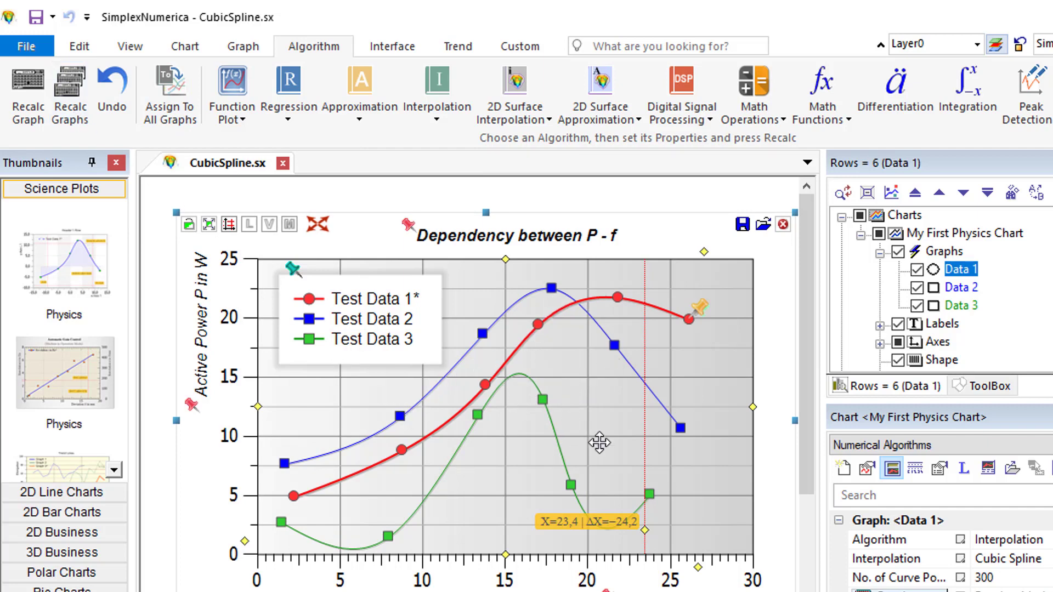
Move the reading line and select Data 2, then Data 3, to read curve values
{"action": "left_click_drag", "start_coordinate": [646, 531], "coordinate": [708, 545]}
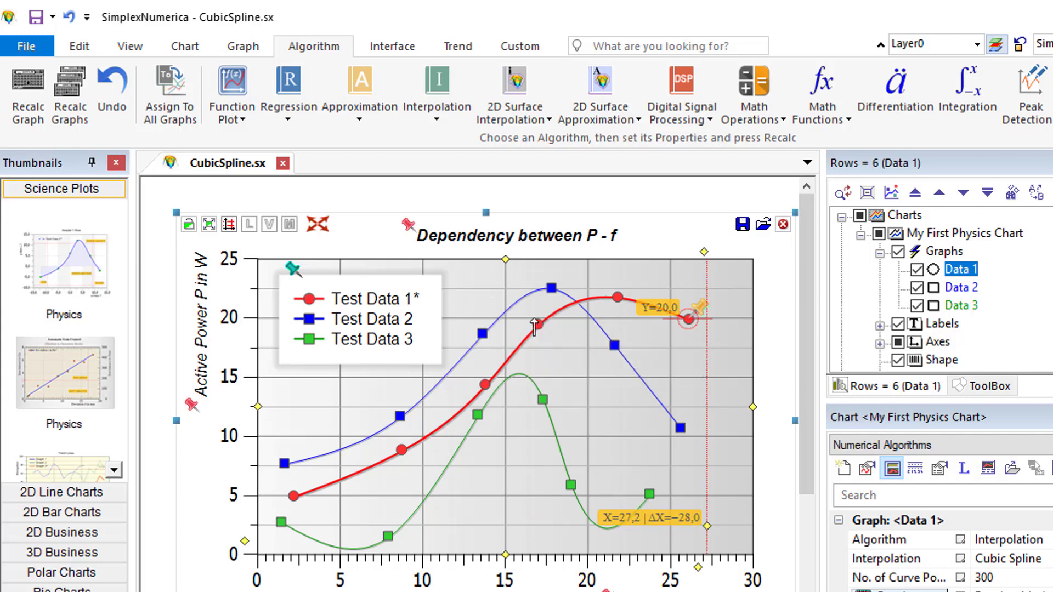
{"action": "left_click", "coordinate": [551, 289]}
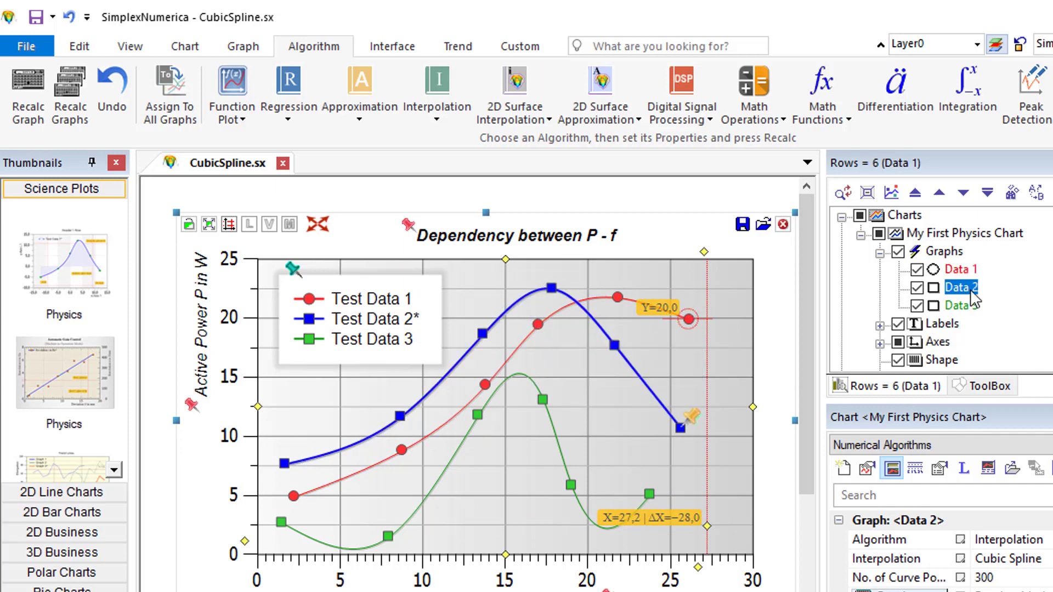
{"action": "left_click", "coordinate": [543, 400]}
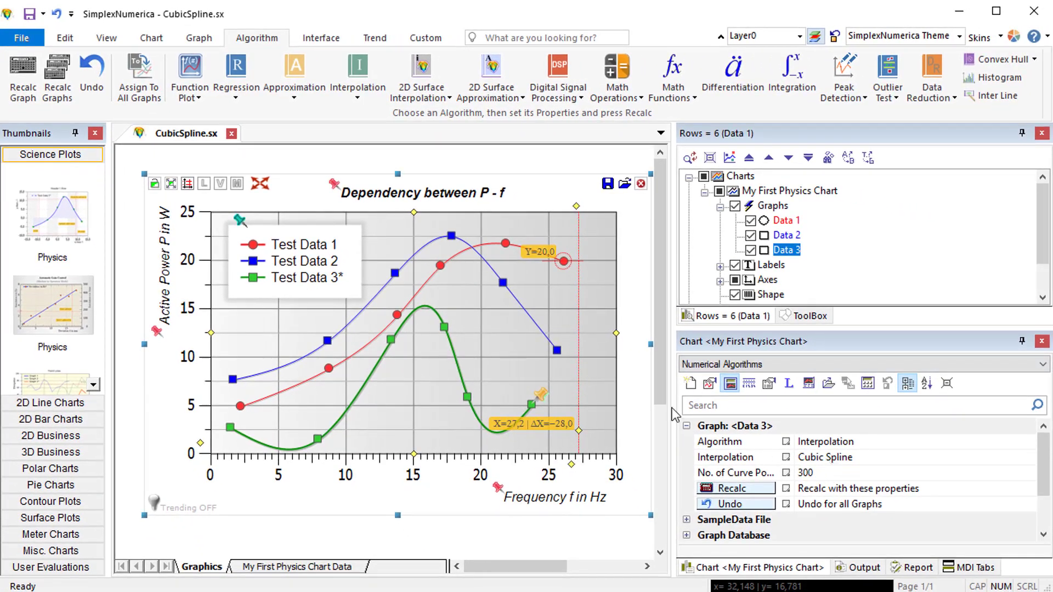
Give Data 2 white-filled rhombus markers via Graph Marker & Lines
{"action": "left_click", "coordinate": [558, 353]}
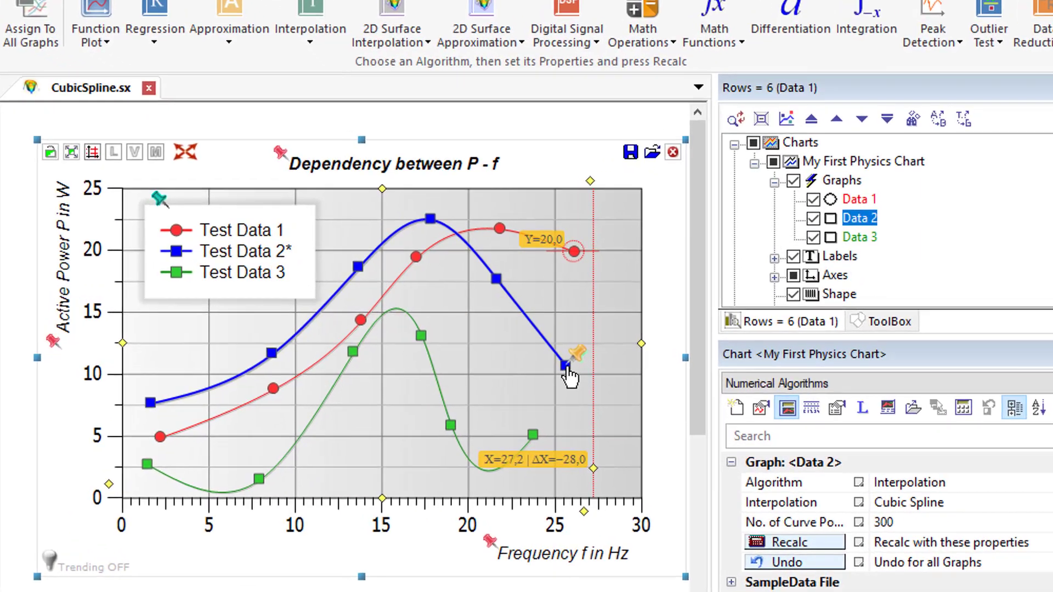
{"action": "right_click", "coordinate": [568, 369]}
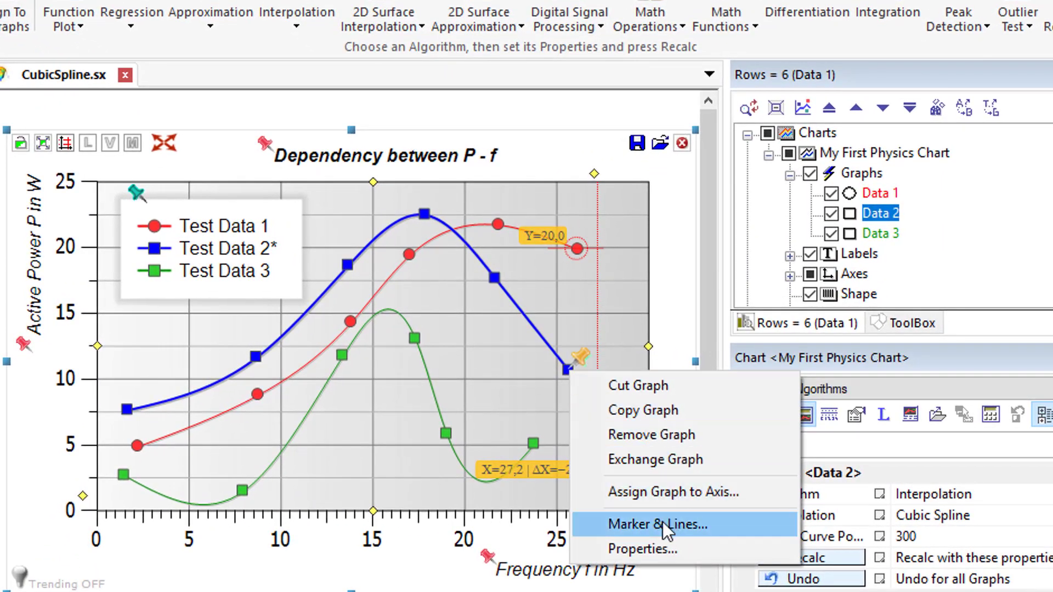
{"action": "left_click", "coordinate": [636, 524]}
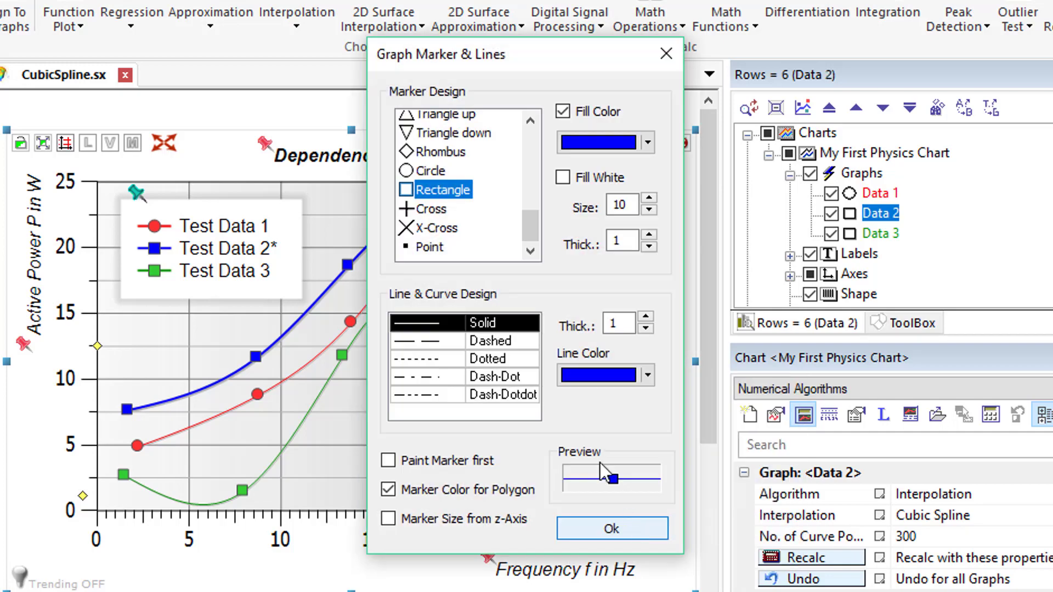
{"action": "left_click", "coordinate": [407, 158]}
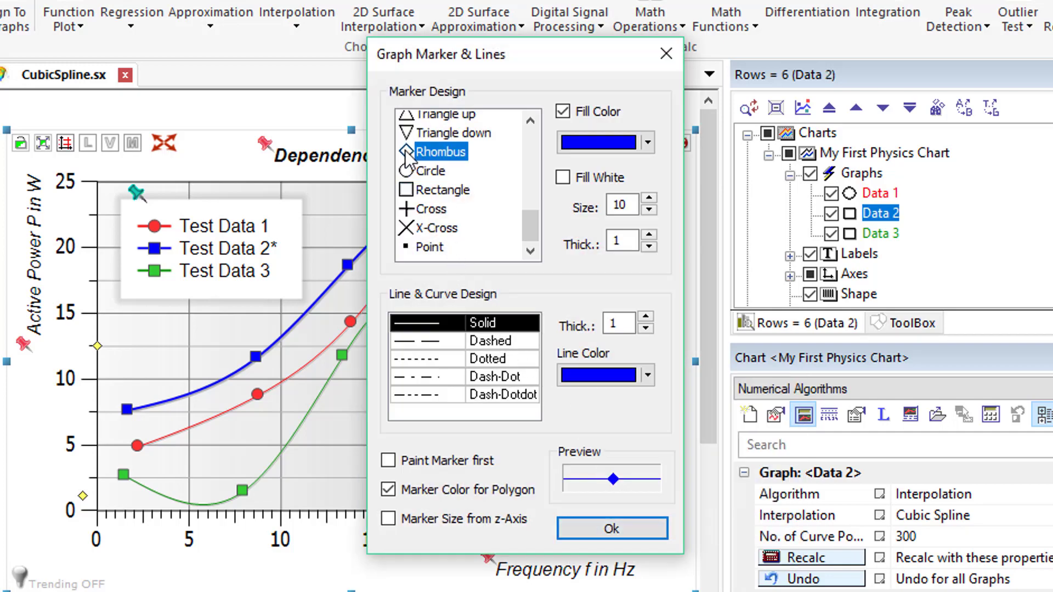
{"action": "left_click", "coordinate": [563, 179]}
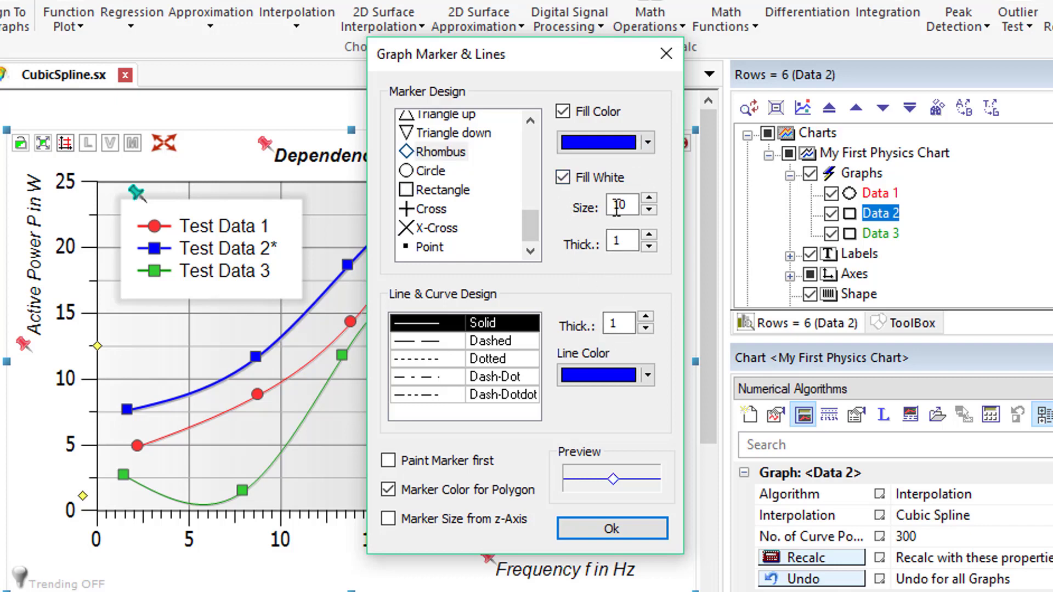
{"action": "left_click", "coordinate": [613, 531]}
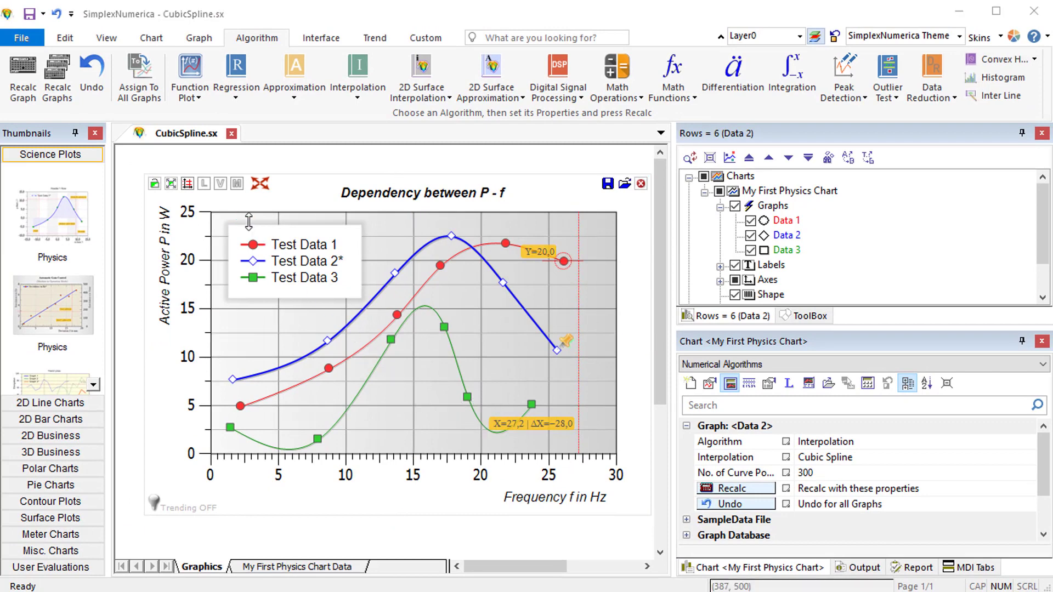
Close CubicSpline.sx without saving and create a new empty spreadsheet
{"action": "left_click", "coordinate": [233, 135]}
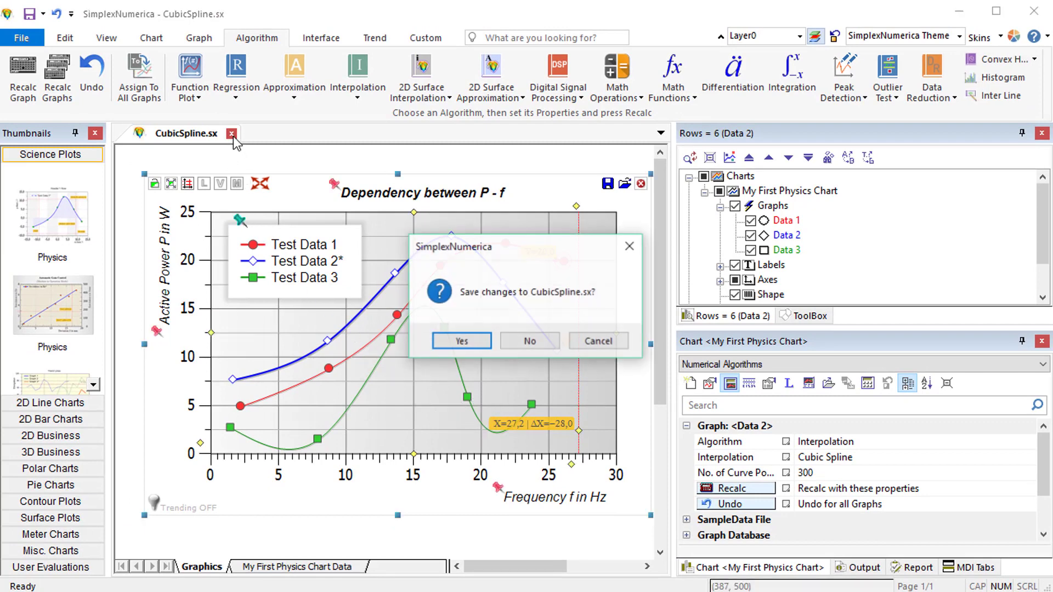
{"action": "left_click", "coordinate": [530, 343]}
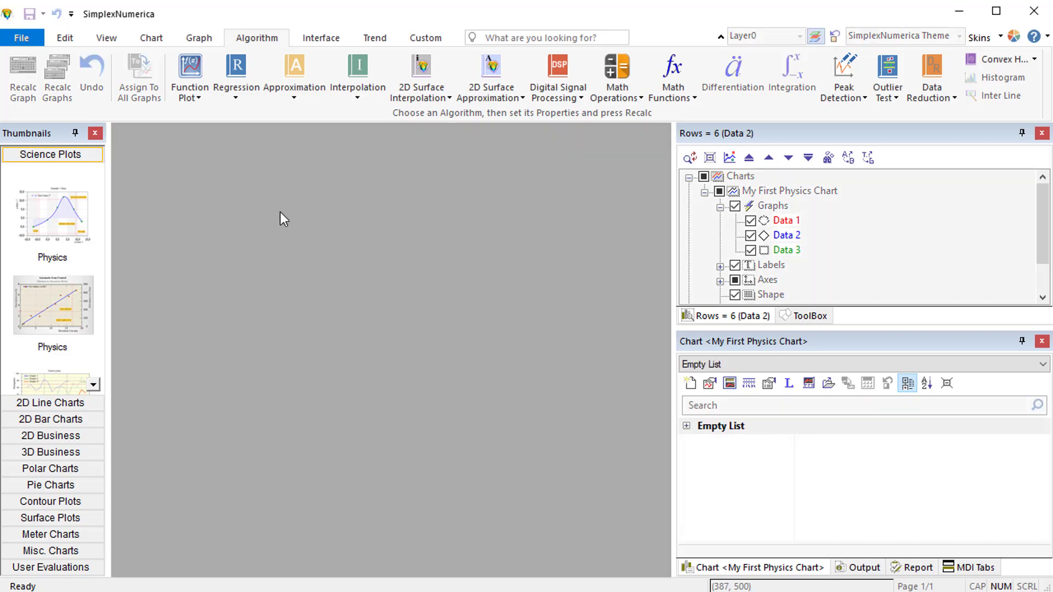
{"action": "left_click", "coordinate": [32, 42]}
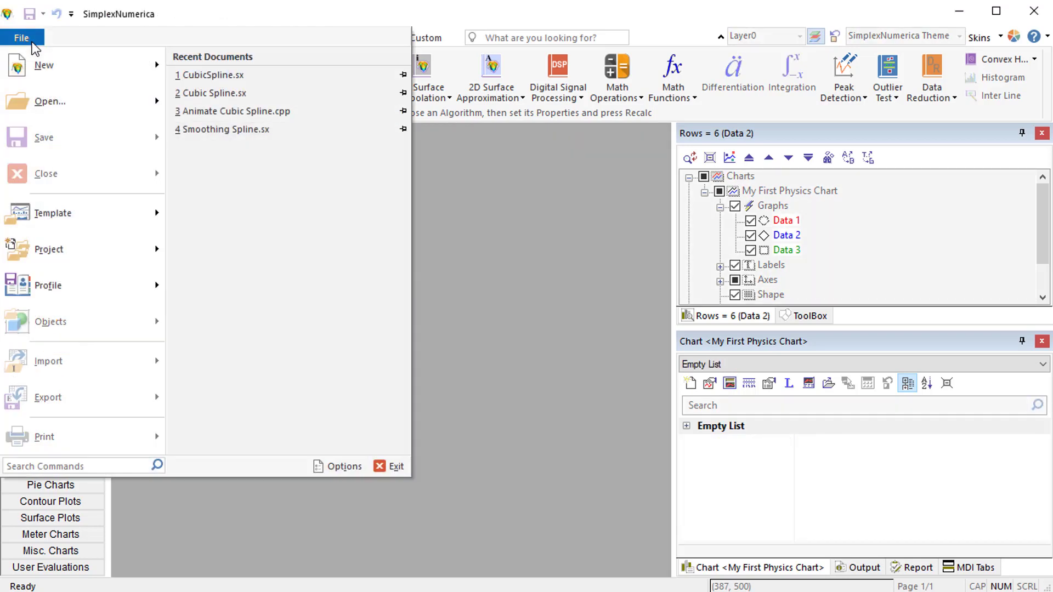
{"action": "mouse_move", "coordinate": [76, 68]}
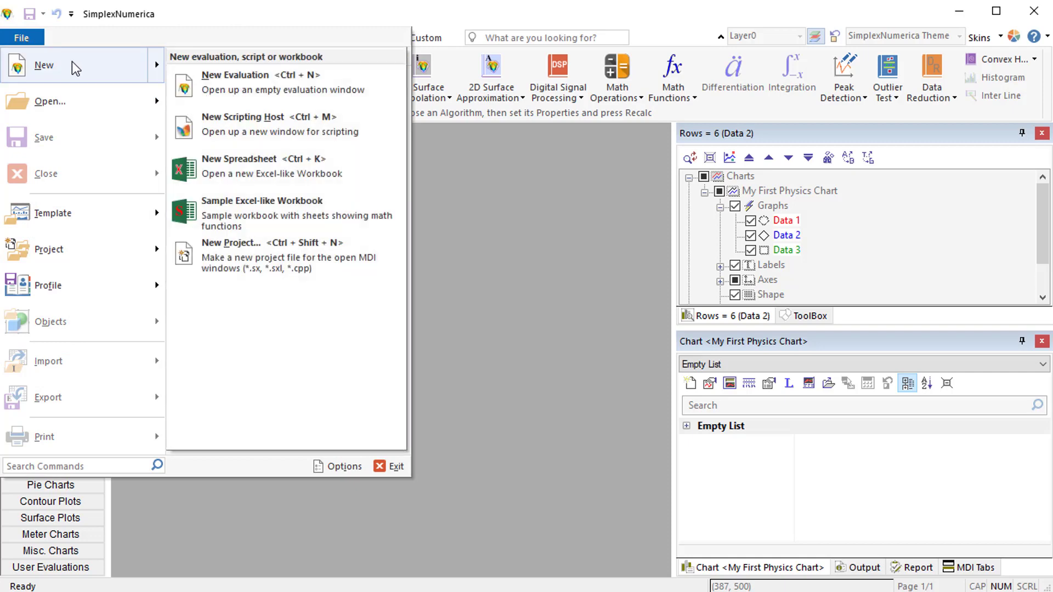
{"action": "left_click", "coordinate": [360, 180]}
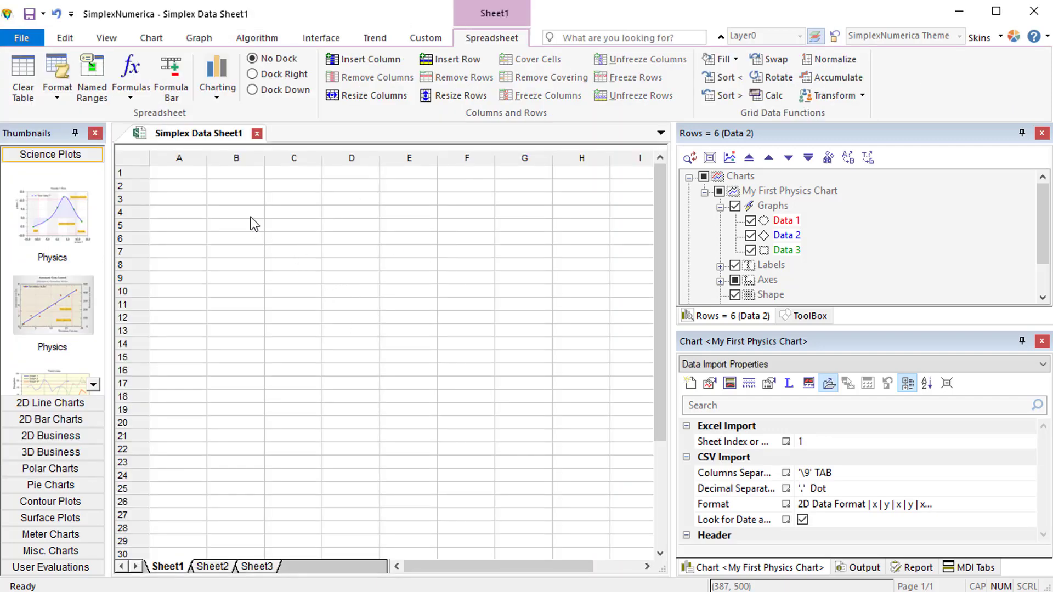
Show the Formula Bar and enter -12, -3, 5, 8, 14 into B3:B7
{"action": "left_click", "coordinate": [171, 88]}
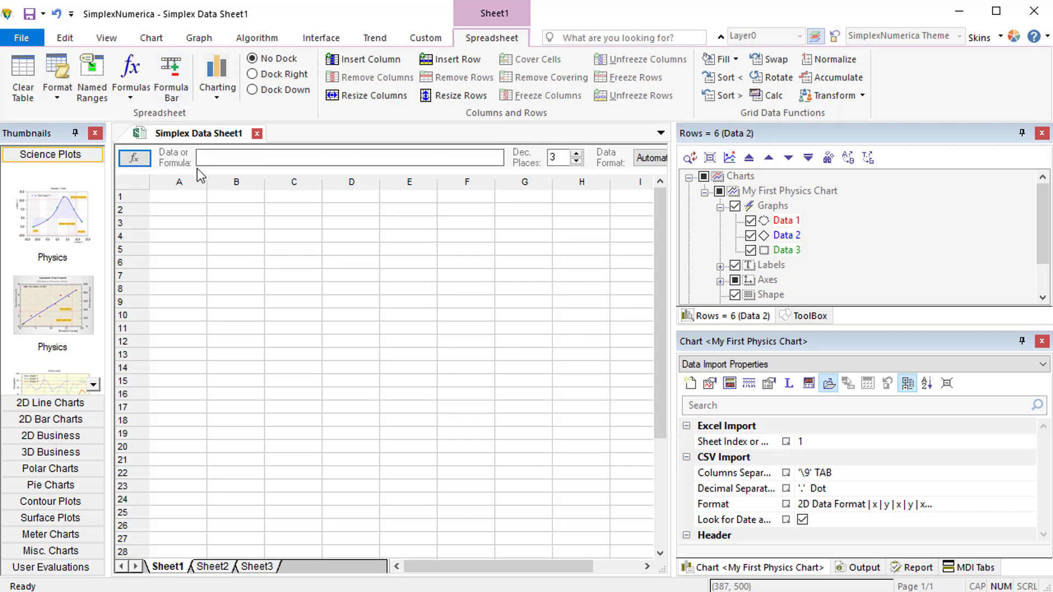
{"action": "scroll", "coordinate": [238, 243], "scroll_direction": "up", "scroll_amount": 1}
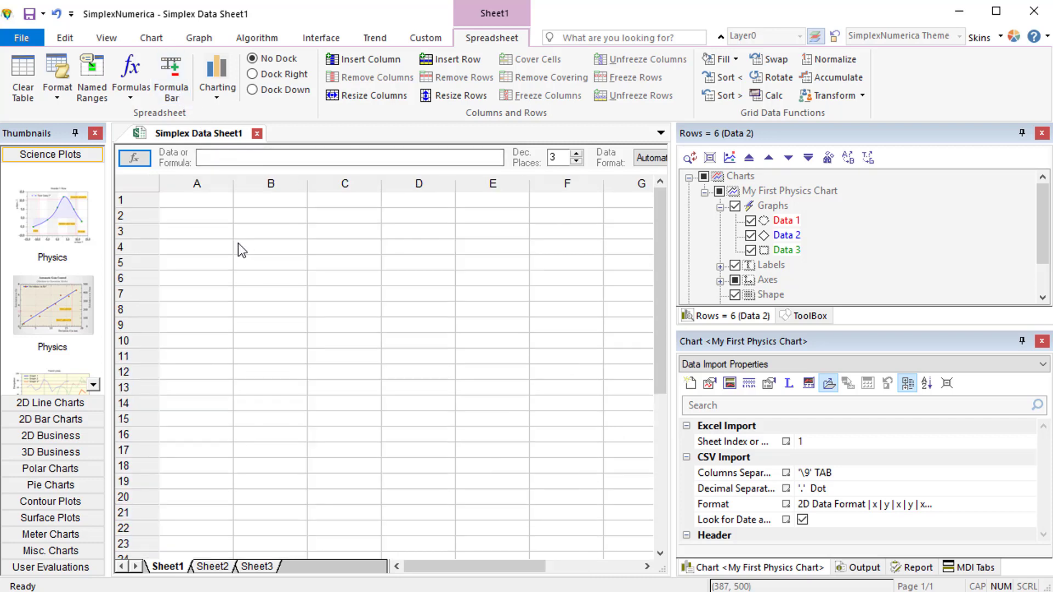
{"action": "left_click", "coordinate": [290, 235]}
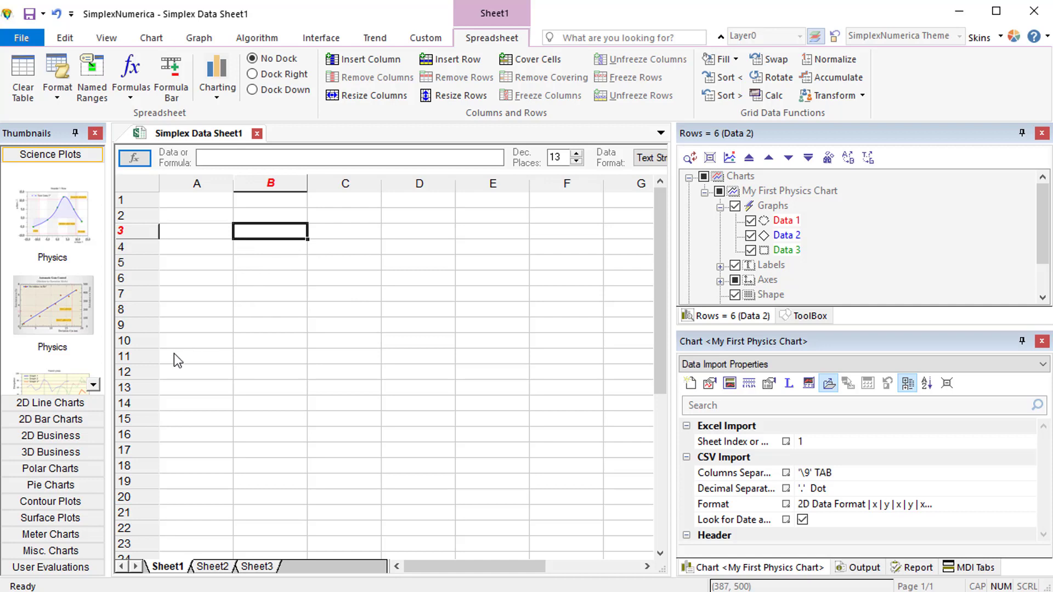
{"action": "type", "text": "-12"}
{"action": "key", "text": "Return"}
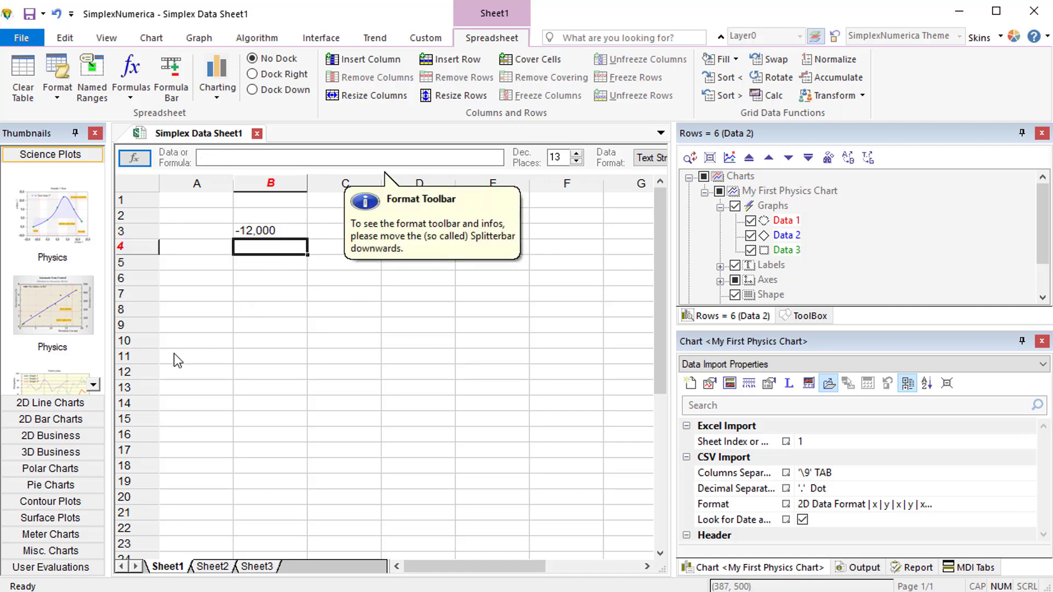
{"action": "type", "text": "-3"}
{"action": "key", "text": "Return"}
{"action": "type", "text": "5"}
{"action": "key", "text": "Return"}
{"action": "type", "text": "8"}
{"action": "key", "text": "Return"}
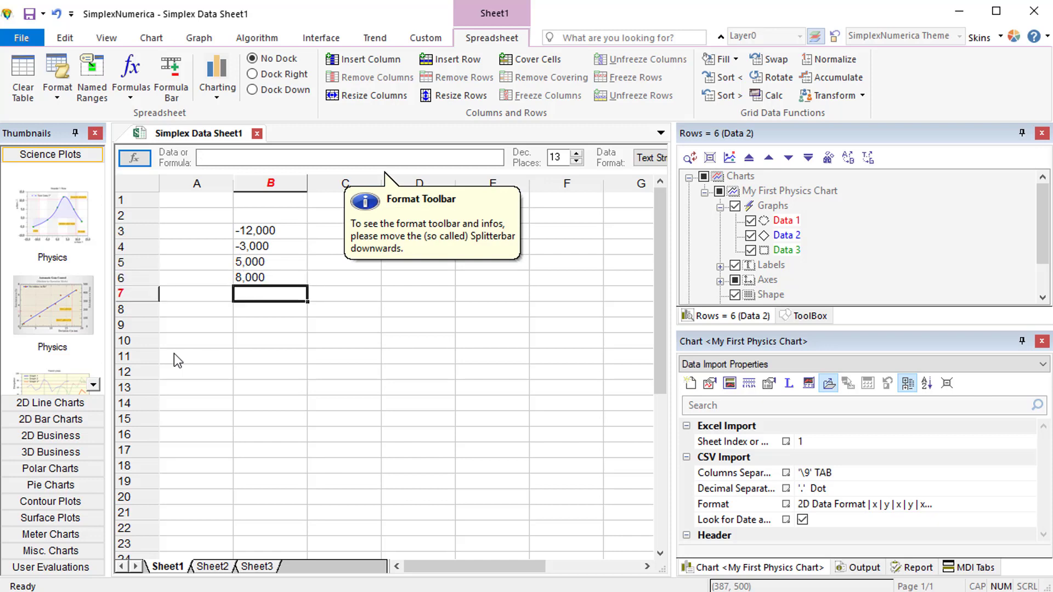
{"action": "type", "text": "14"}
{"action": "key", "text": "Tab"}
Enter -1, 4, -2, 8, 10 into C3:C7 and select the range B3:C7
{"action": "key", "text": "Up"}
{"action": "key", "text": "Up"}
{"action": "key", "text": "Up"}
{"action": "key", "text": "Up"}
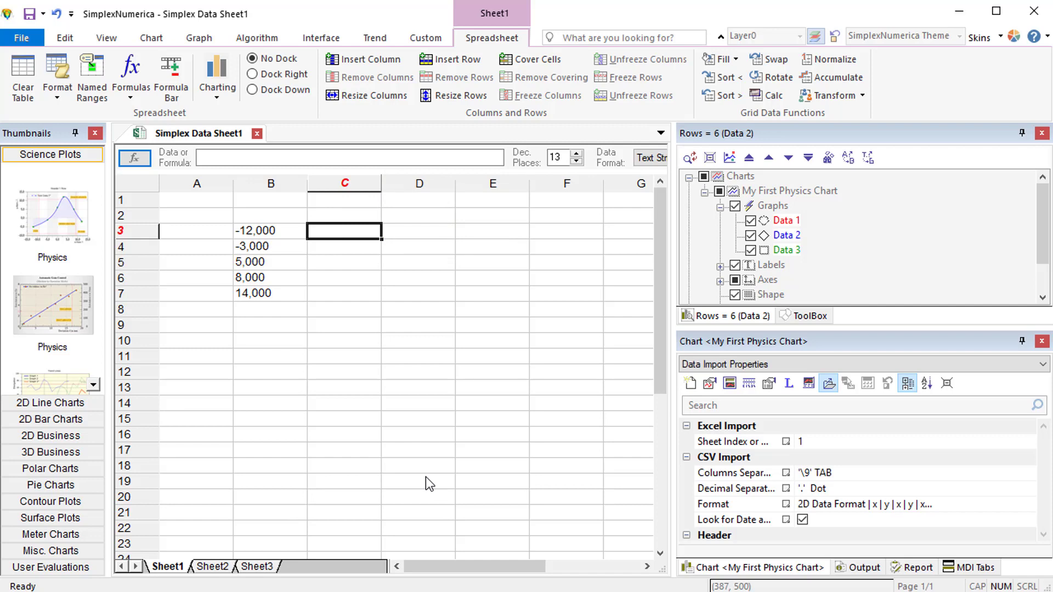
{"action": "key", "text": "Return"}
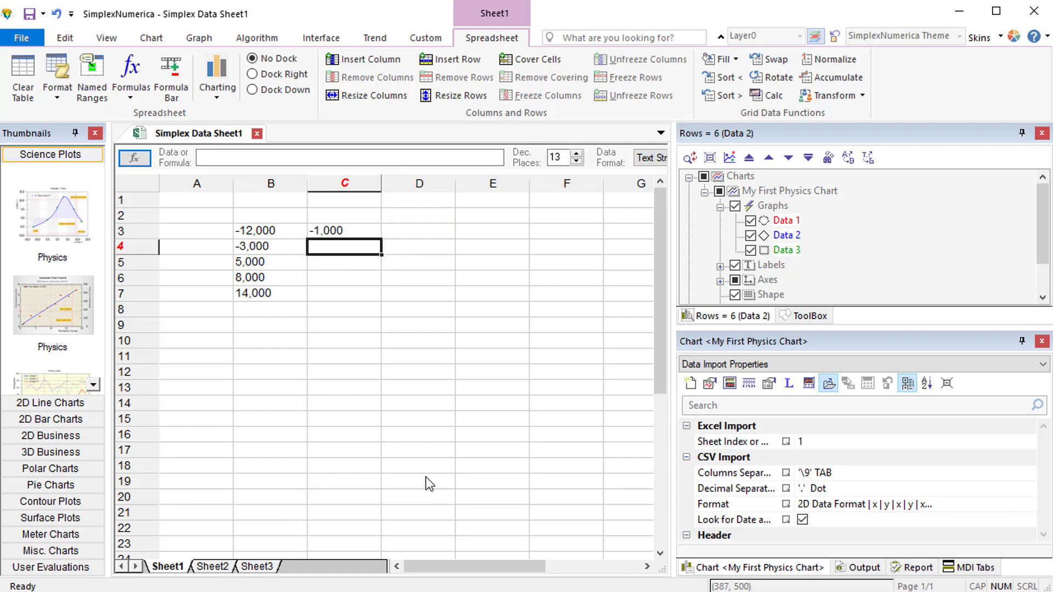
{"action": "key", "text": "Return"}
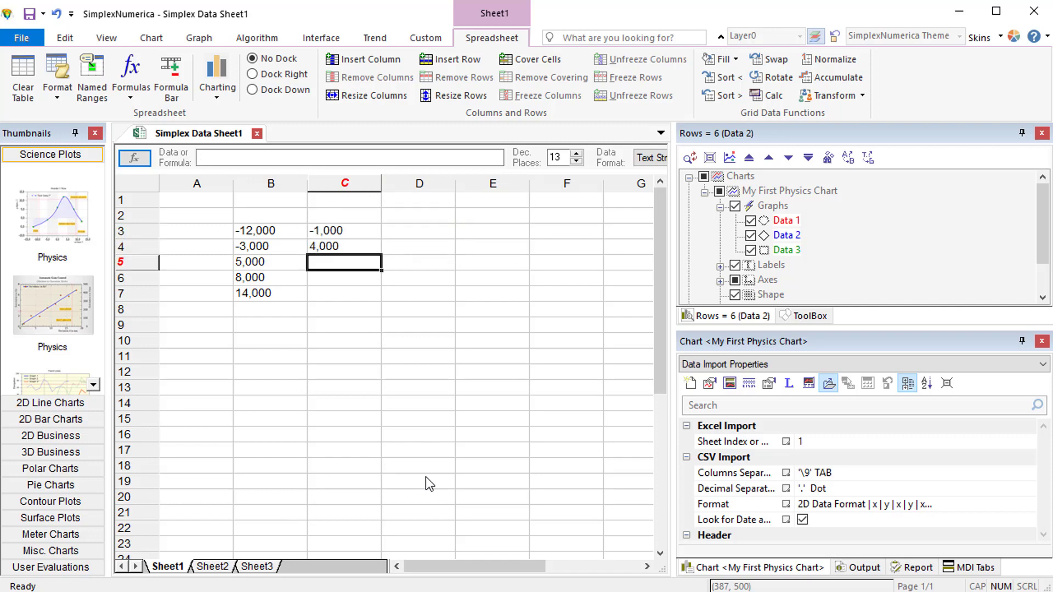
{"action": "type", "text": "-2"}
{"action": "key", "text": "Return"}
{"action": "key", "text": "Return"}
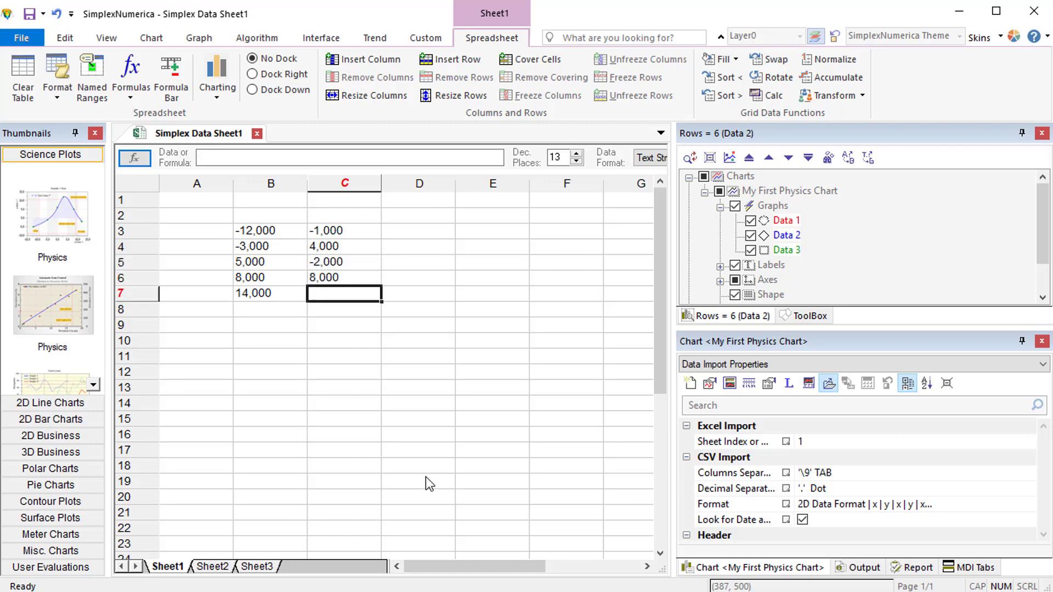
{"action": "type", "text": "10"}
{"action": "left_click", "coordinate": [286, 345]}
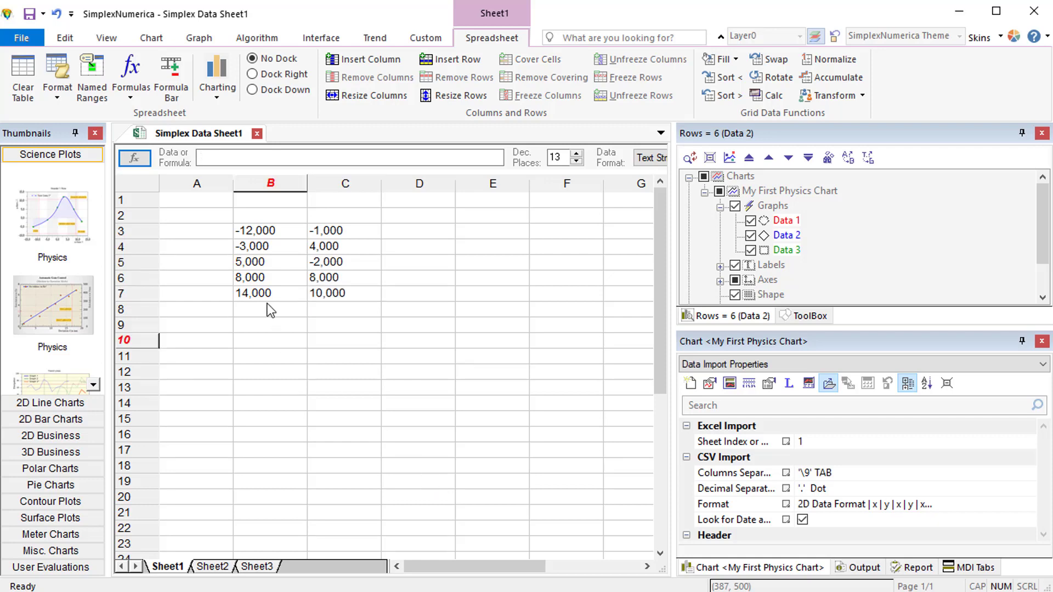
{"action": "left_click_drag", "start_coordinate": [243, 234], "coordinate": [341, 299]}
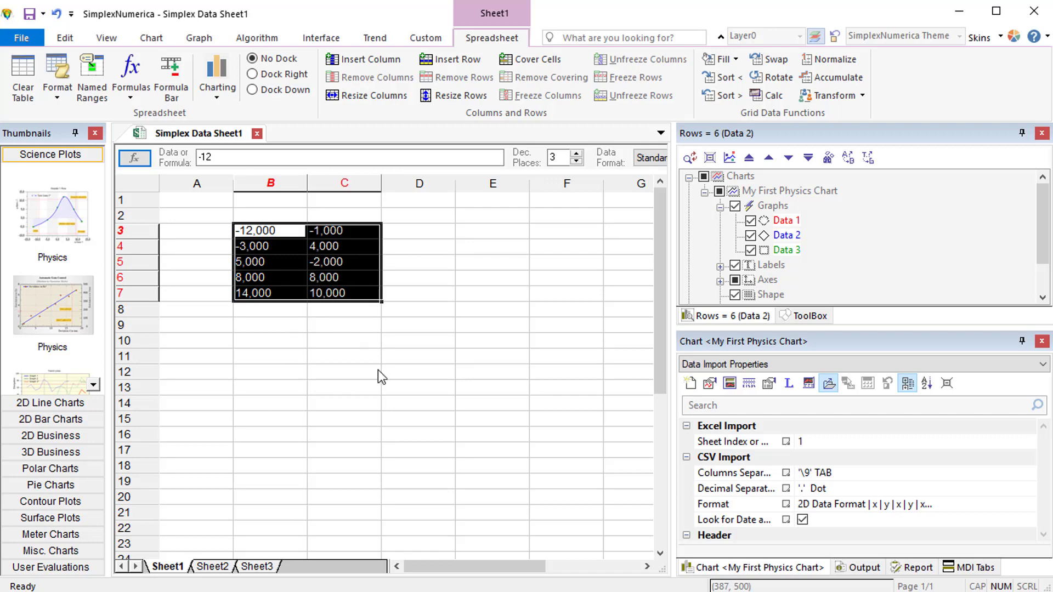
Chart B3:C7 as a physics chart, reposition it, and drag all data-cursor lines off the plot
{"action": "double_click", "coordinate": [60, 229]}
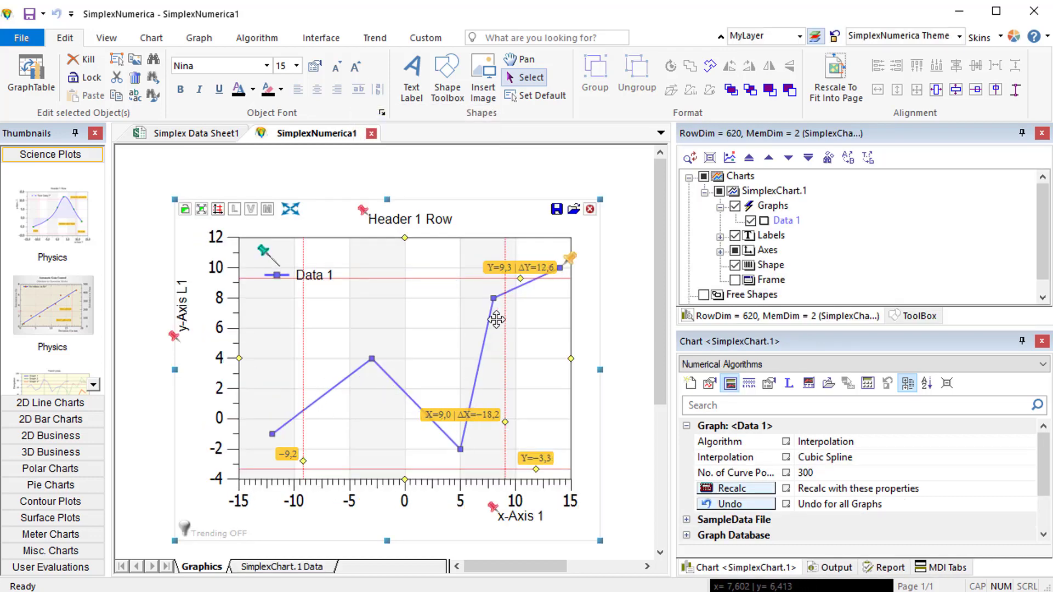
{"action": "left_click_drag", "start_coordinate": [520, 278], "coordinate": [513, 263]}
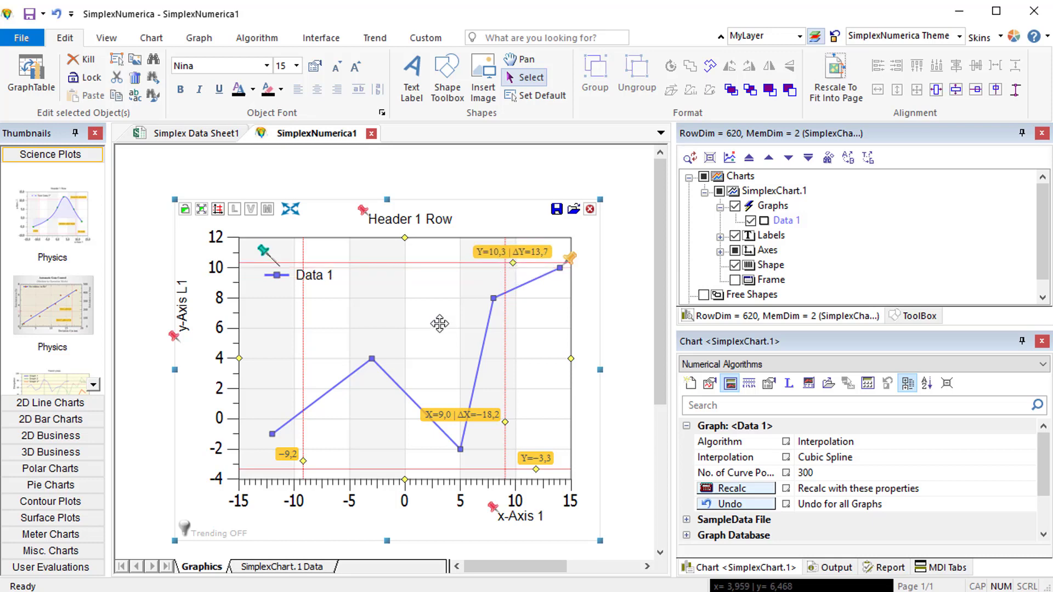
{"action": "left_click_drag", "start_coordinate": [440, 324], "coordinate": [431, 294]}
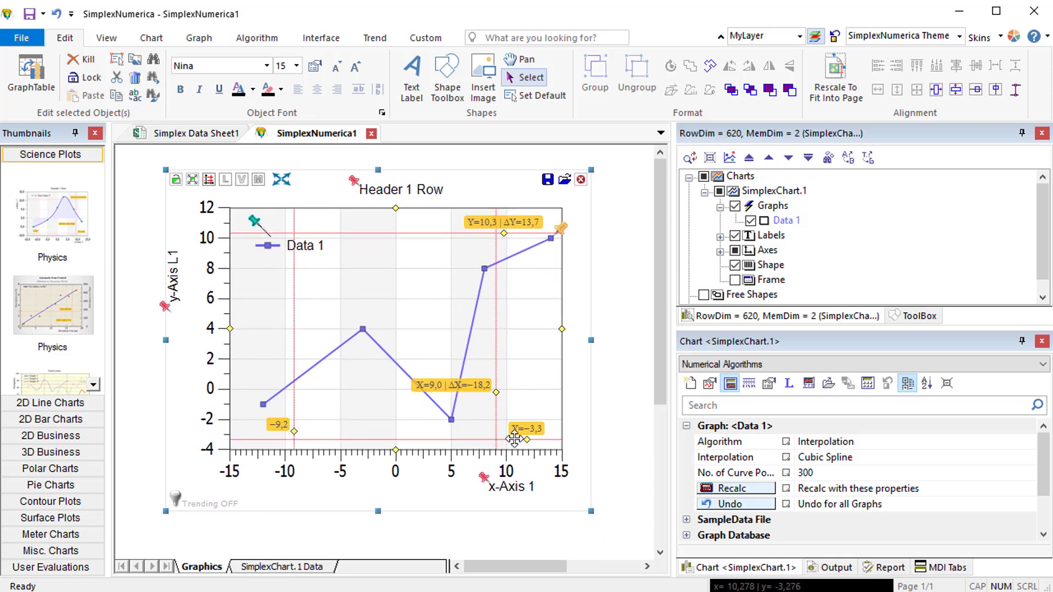
{"action": "left_click_drag", "start_coordinate": [518, 439], "coordinate": [519, 464]}
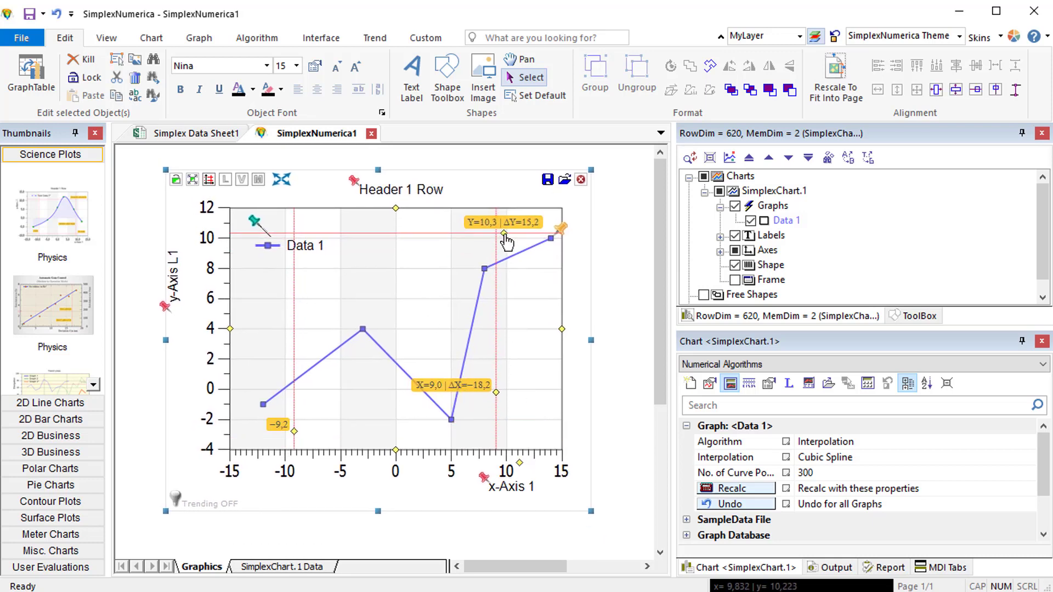
{"action": "left_click_drag", "start_coordinate": [505, 240], "coordinate": [510, 200]}
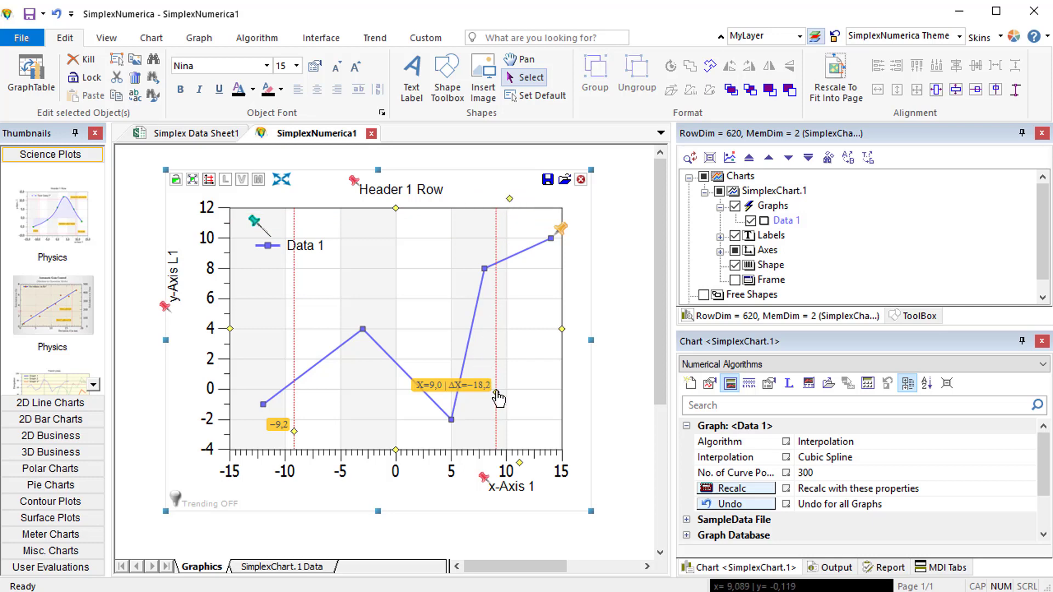
{"action": "left_click_drag", "start_coordinate": [498, 399], "coordinate": [571, 411]}
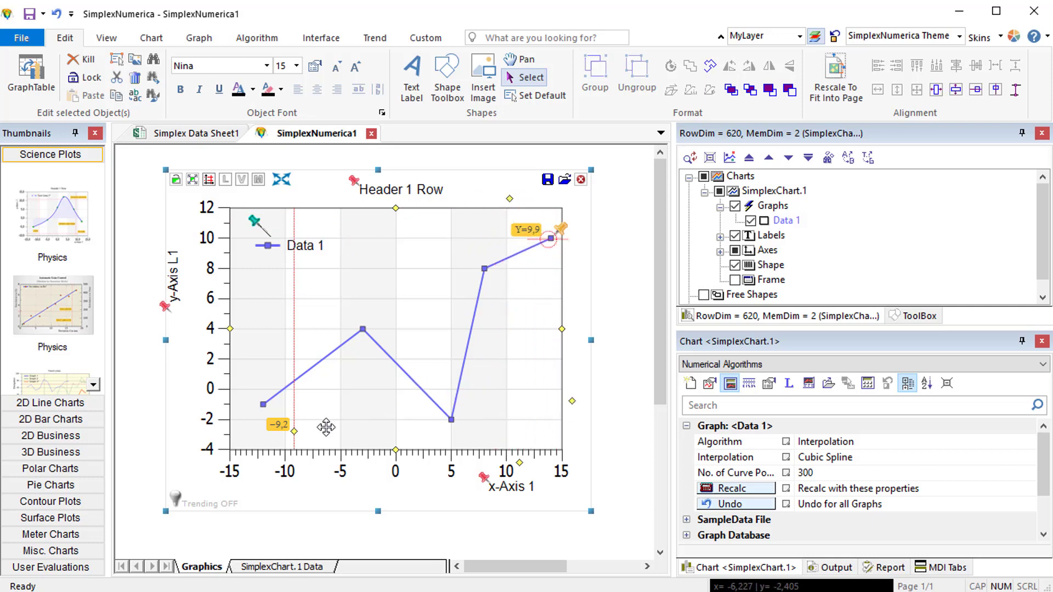
{"action": "left_click_drag", "start_coordinate": [294, 439], "coordinate": [193, 456]}
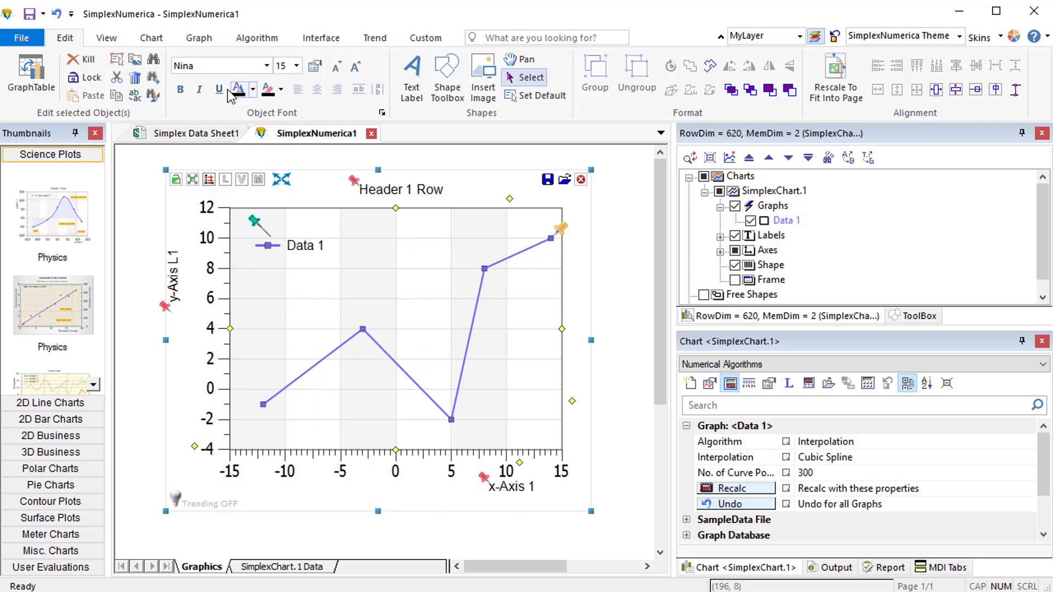
Turn on Add/Move and drag Data 1 points to about (-4.4, 2), (-12.4, 2.6), (3, -1)
{"action": "left_click", "coordinate": [199, 38]}
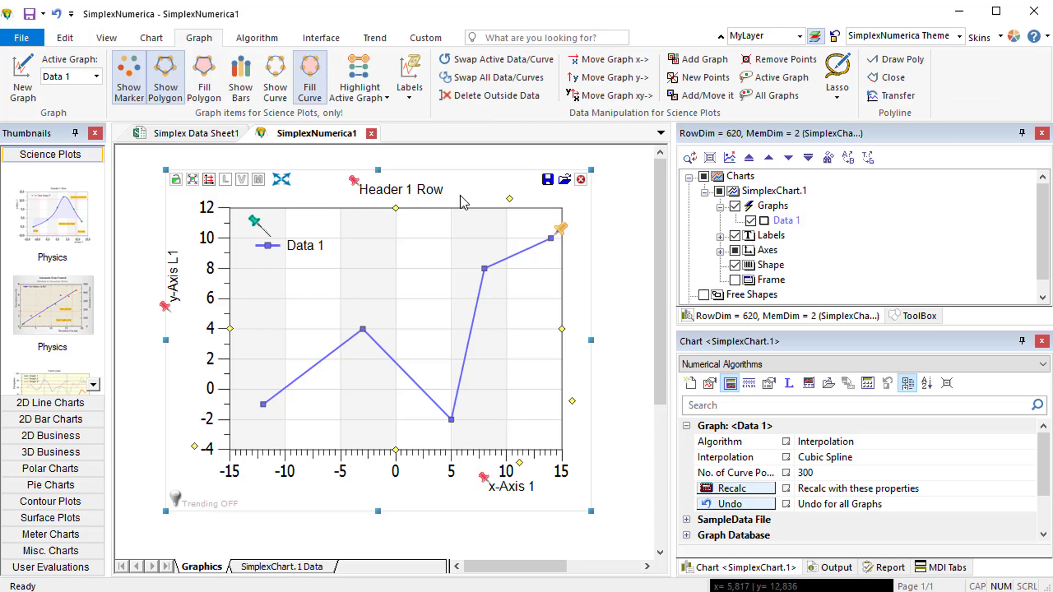
{"action": "left_click", "coordinate": [709, 101]}
{"action": "left_click_drag", "start_coordinate": [362, 329], "coordinate": [348, 360]}
{"action": "left_click_drag", "start_coordinate": [262, 405], "coordinate": [258, 349]}
{"action": "left_click_drag", "start_coordinate": [453, 421], "coordinate": [427, 405]}
Add a point near (6, 2) and move others to about (9.7, 6.6), (13.5, 4.4), (-4.5, 3.2)
{"action": "left_click", "coordinate": [465, 341]}
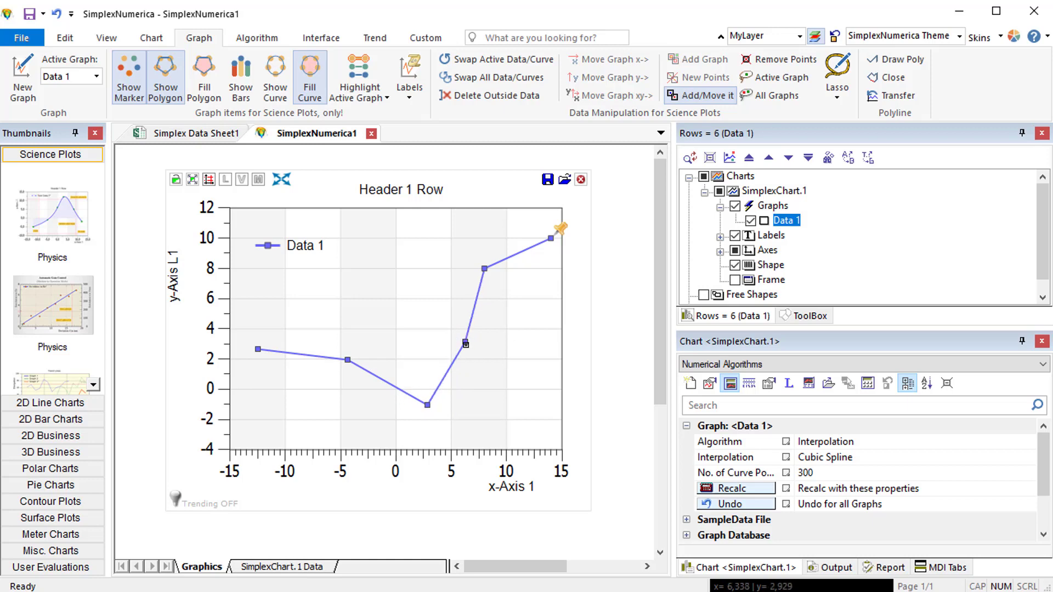
{"action": "mouse_move", "coordinate": [466, 344]}
{"action": "left_mouse_down"}
{"action": "mouse_move", "coordinate": [469, 364]}
{"action": "mouse_move", "coordinate": [460, 351]}
{"action": "left_mouse_up"}
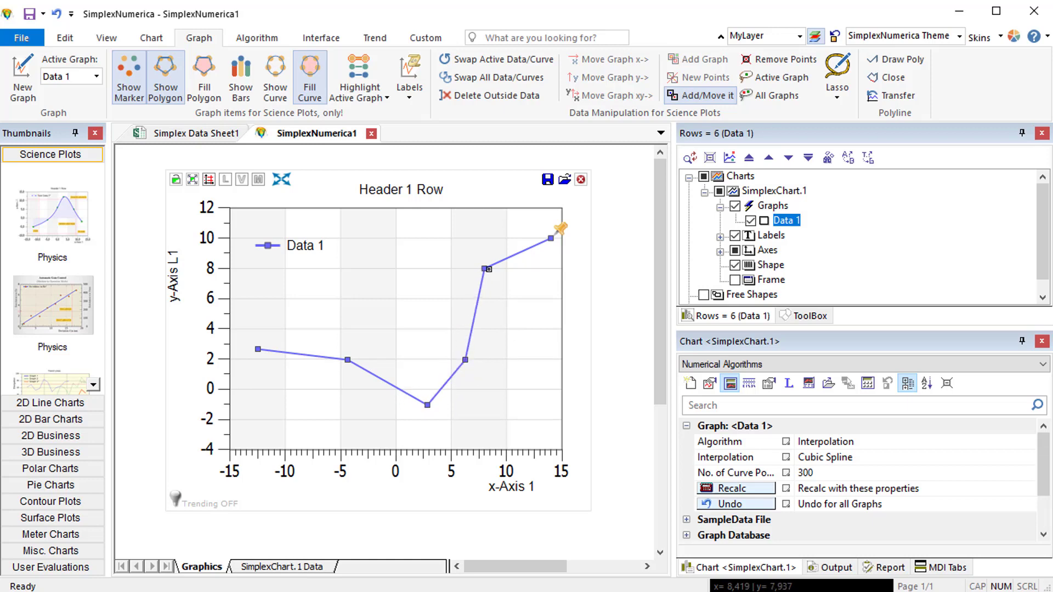
{"action": "left_click_drag", "start_coordinate": [489, 270], "coordinate": [508, 290]}
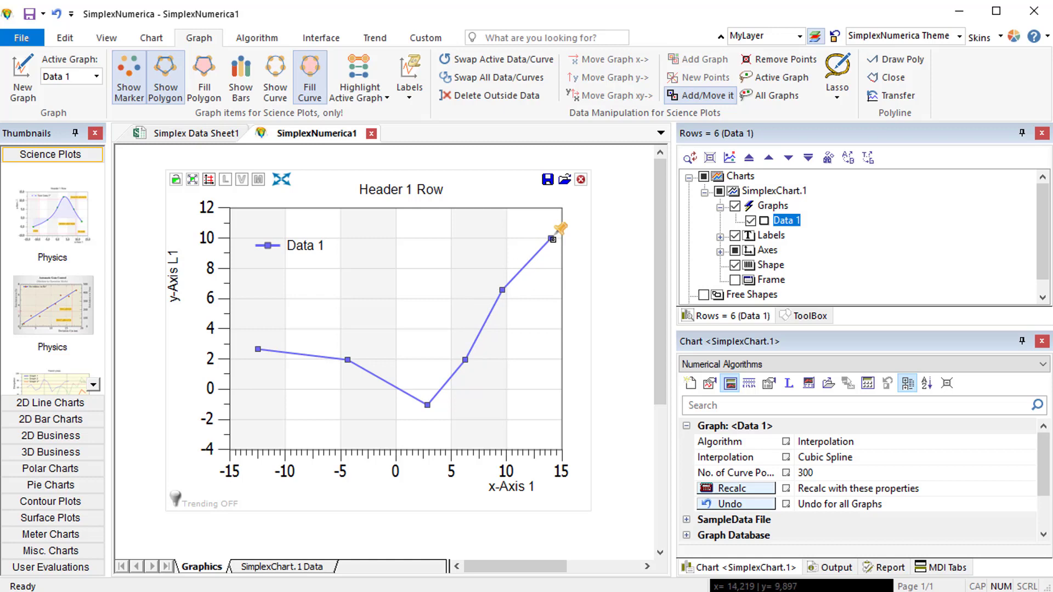
{"action": "left_click_drag", "start_coordinate": [556, 234], "coordinate": [551, 316]}
{"action": "left_click_drag", "start_coordinate": [349, 361], "coordinate": [350, 336]}
{"action": "right_click", "coordinate": [554, 312]}
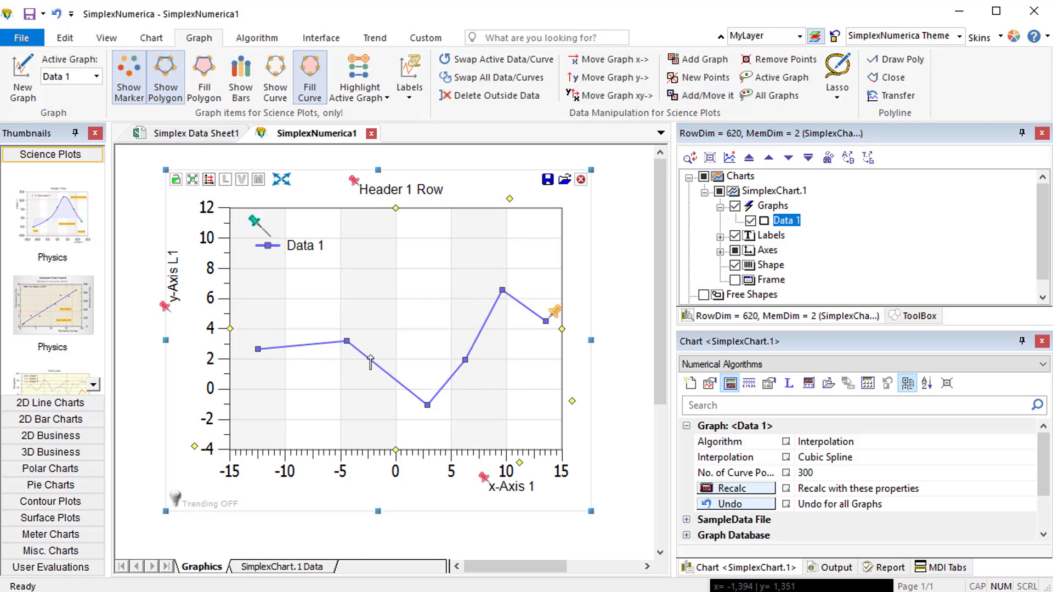
Recalculate Data 1 with Cubic Spline interpolation and turn off Fill Curve beneath it
{"action": "left_click", "coordinate": [256, 38]}
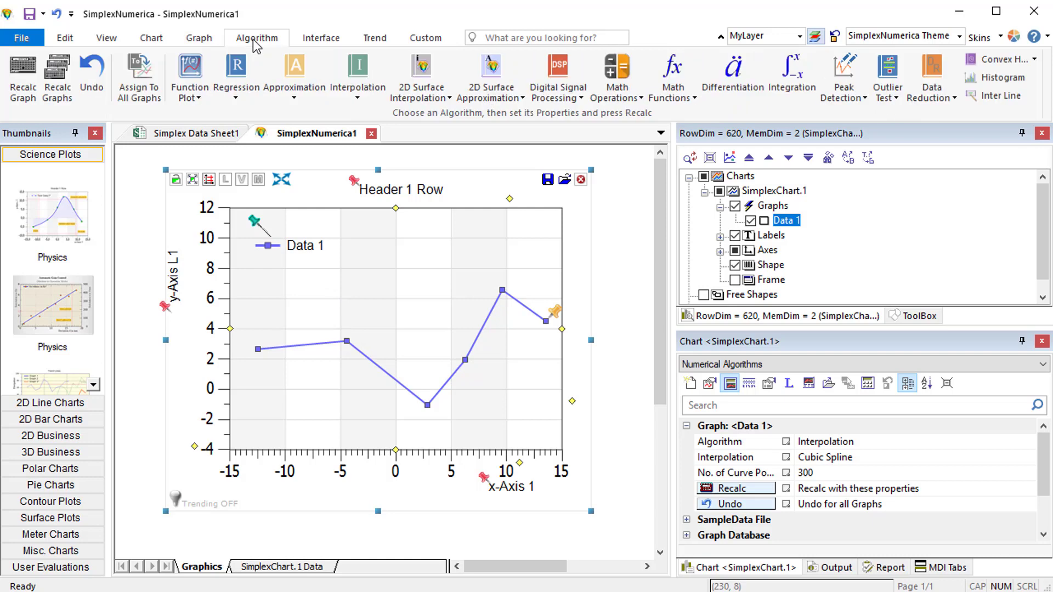
{"action": "left_click", "coordinate": [360, 96]}
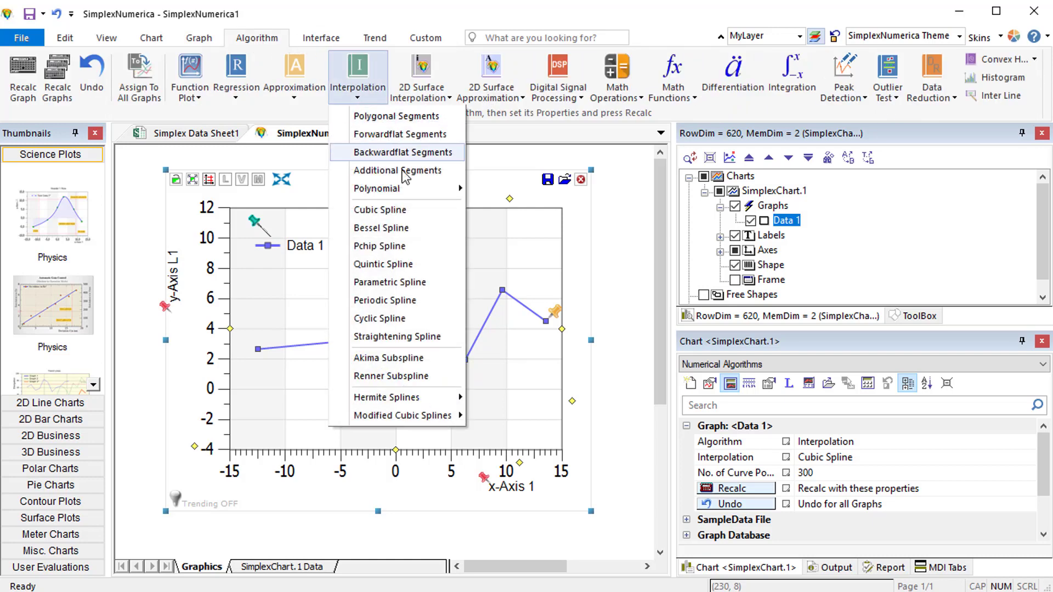
{"action": "left_click", "coordinate": [418, 217]}
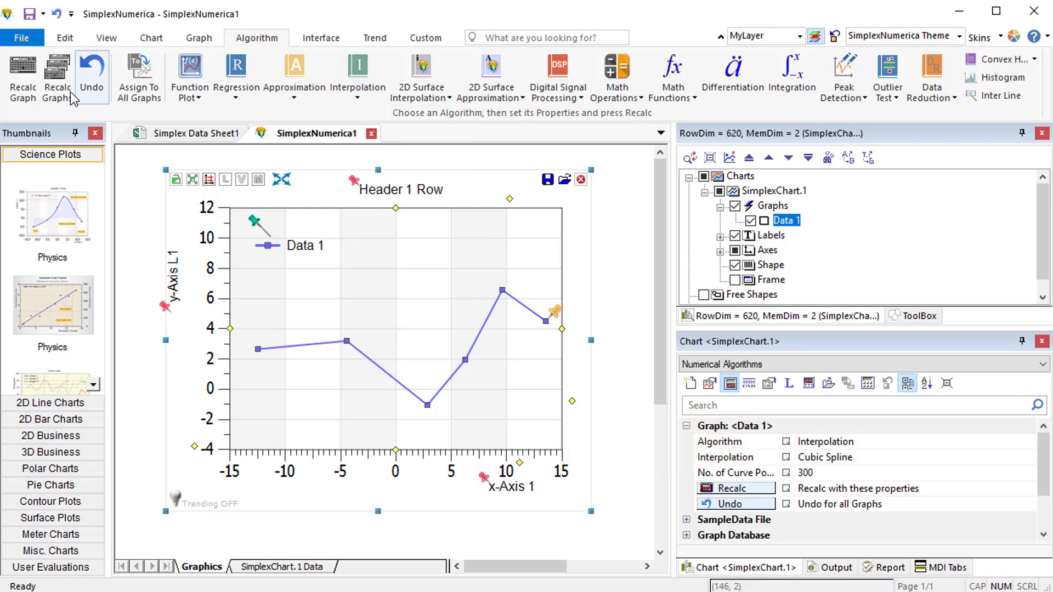
{"action": "left_click", "coordinate": [35, 93]}
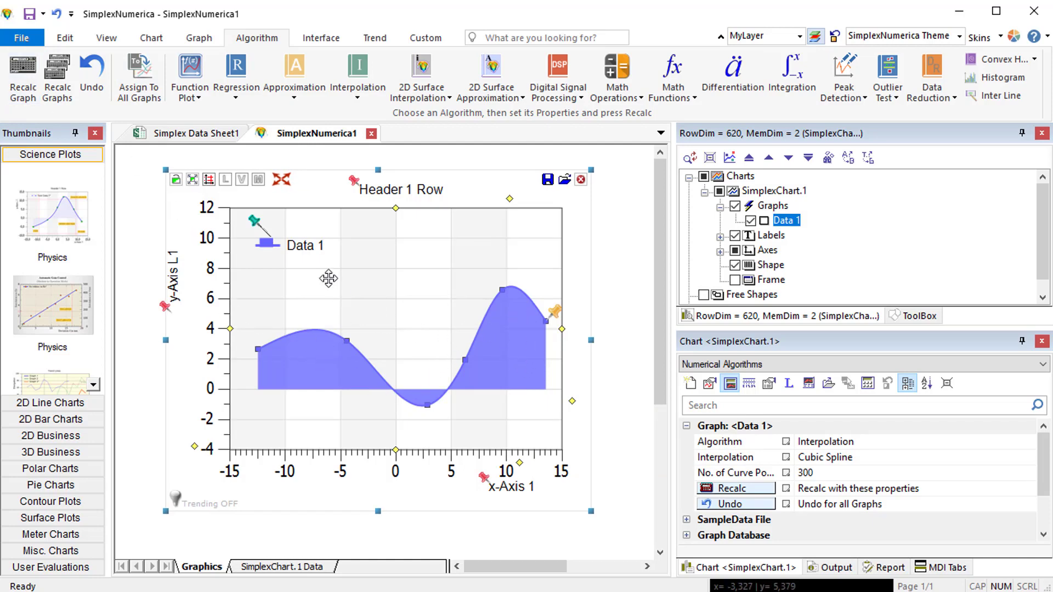
{"action": "left_click", "coordinate": [200, 40]}
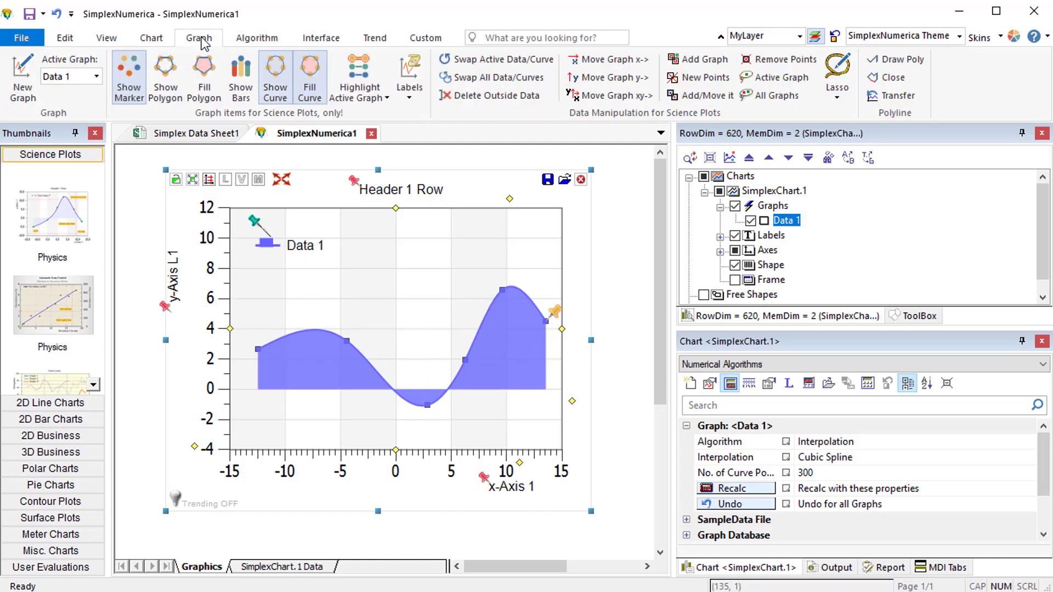
{"action": "left_click", "coordinate": [310, 101]}
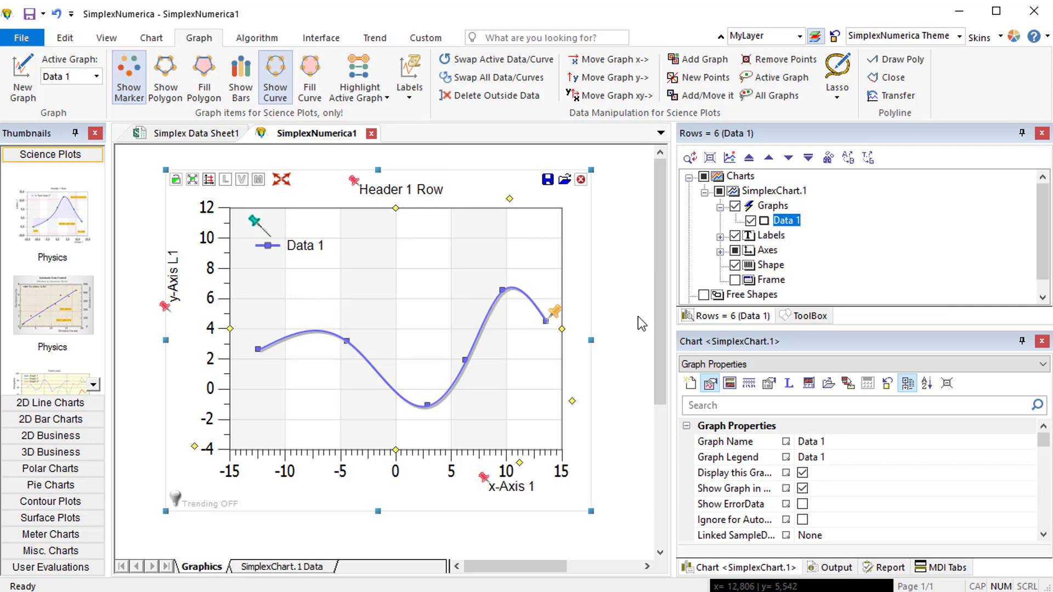
In Chart Properties, uncheck Graph Shadow
{"action": "left_click_drag", "start_coordinate": [734, 327], "coordinate": [736, 282]}
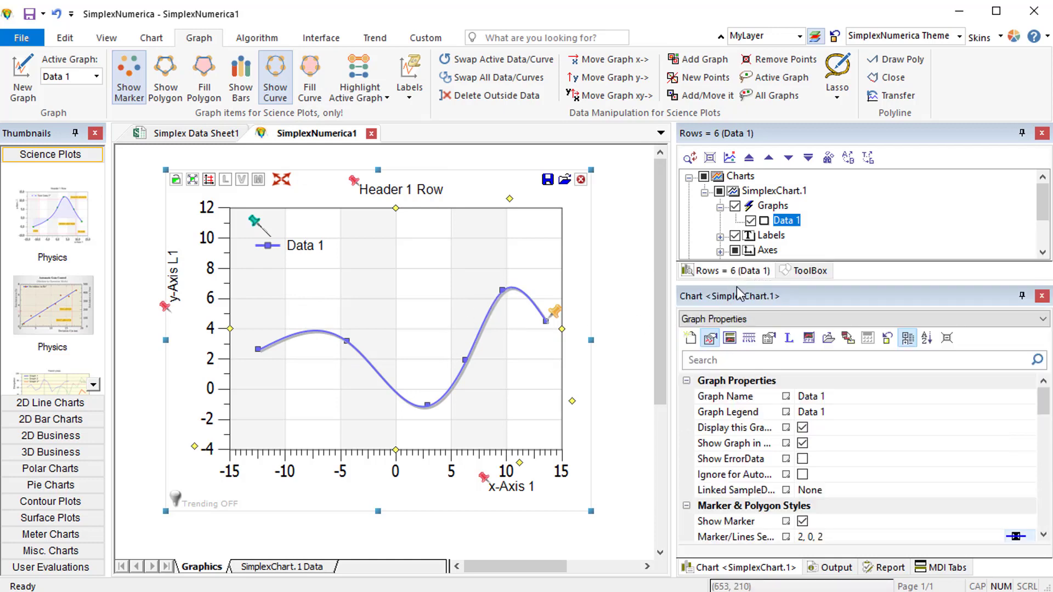
{"action": "left_click", "coordinate": [769, 339]}
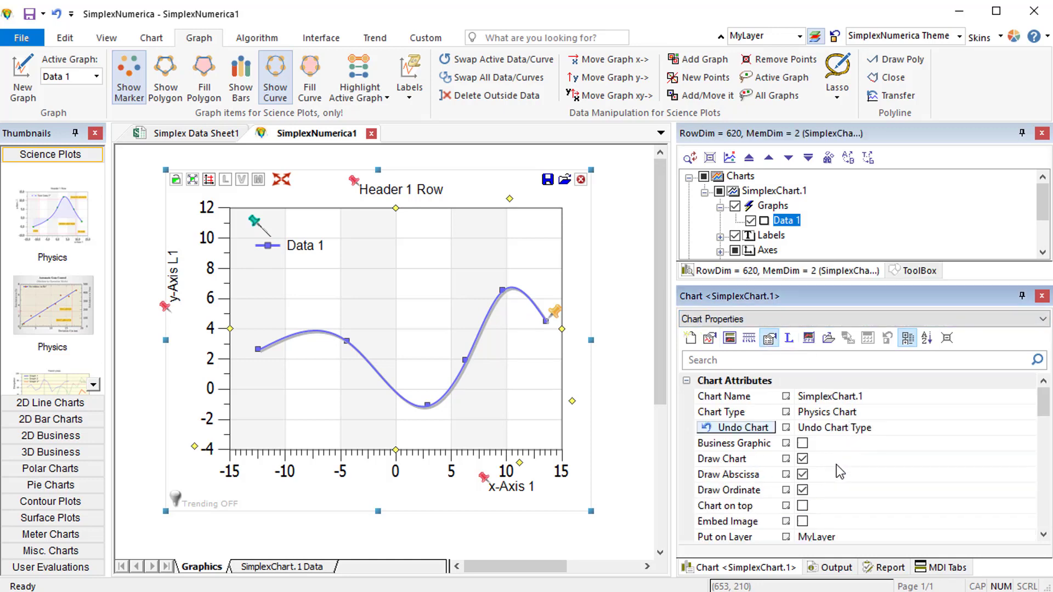
{"action": "scroll", "coordinate": [835, 466], "scroll_direction": "down", "scroll_amount": 2}
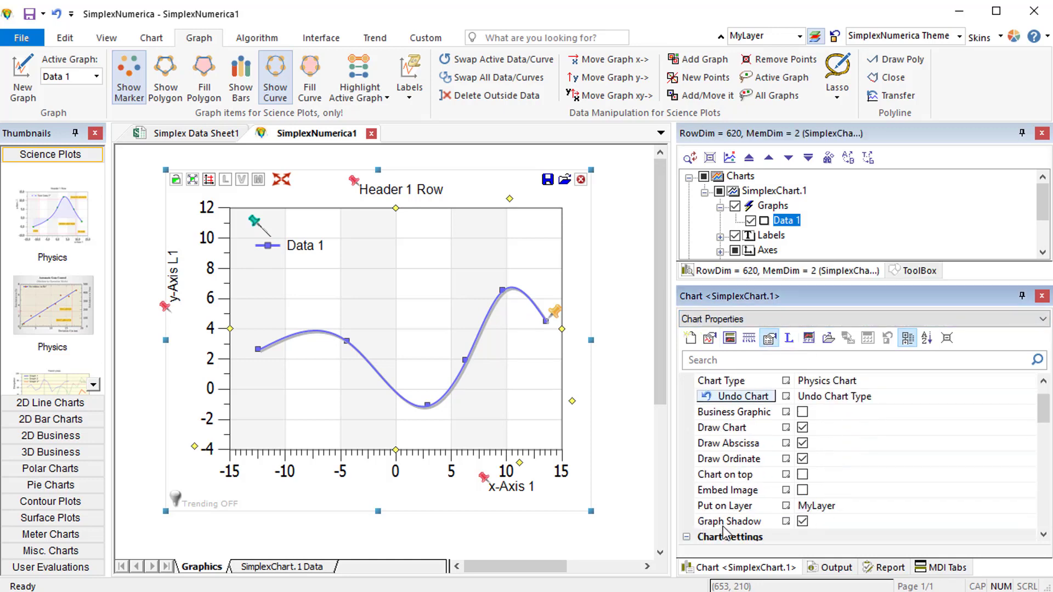
{"action": "left_click", "coordinate": [802, 522]}
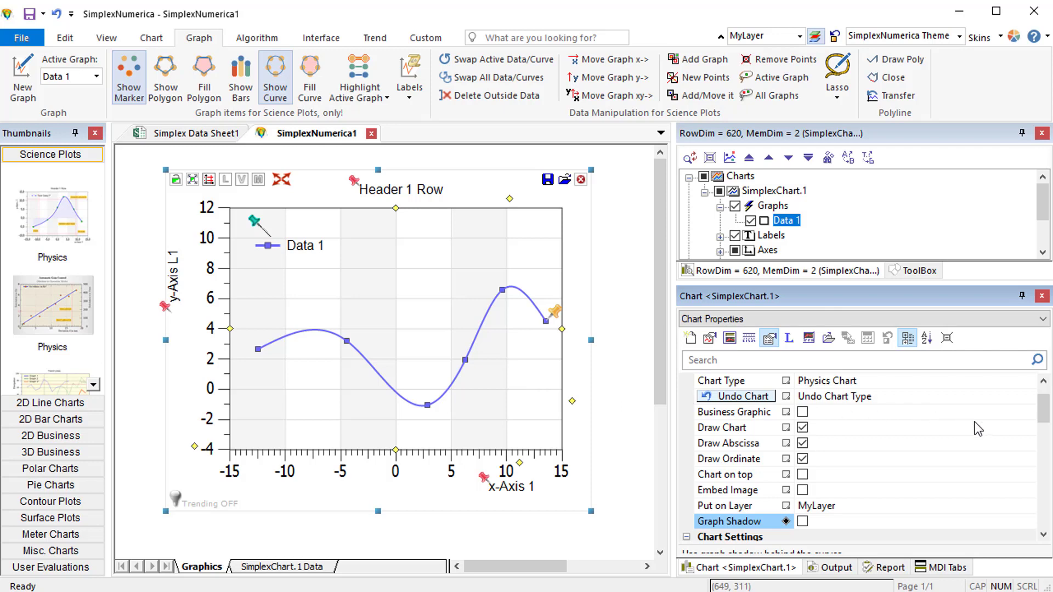
Set the Data 1 Marker Size to 10
{"action": "left_click_drag", "start_coordinate": [1041, 407], "coordinate": [1042, 397]}
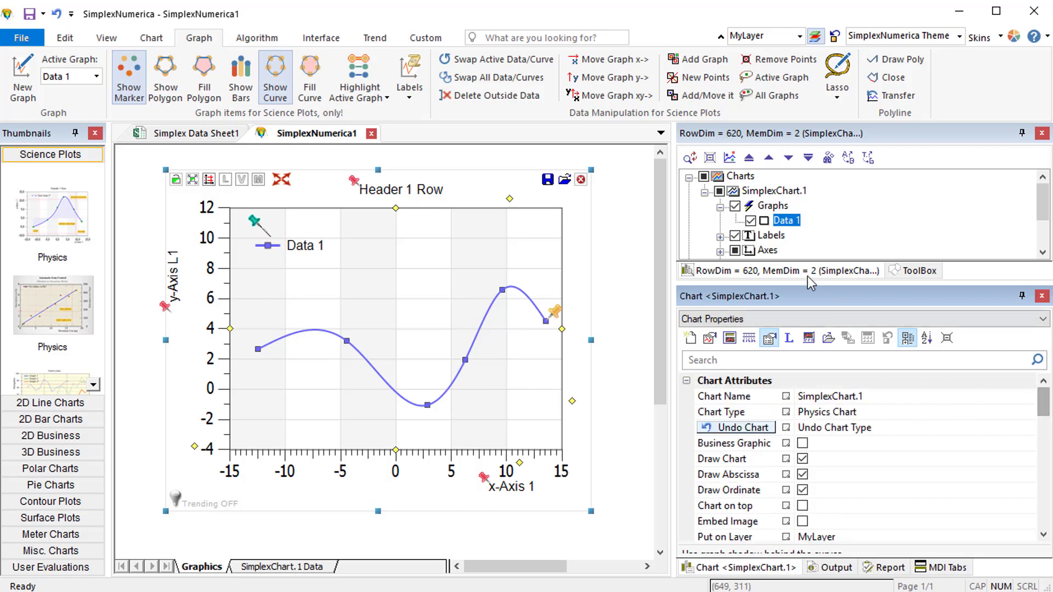
{"action": "left_click", "coordinate": [790, 224]}
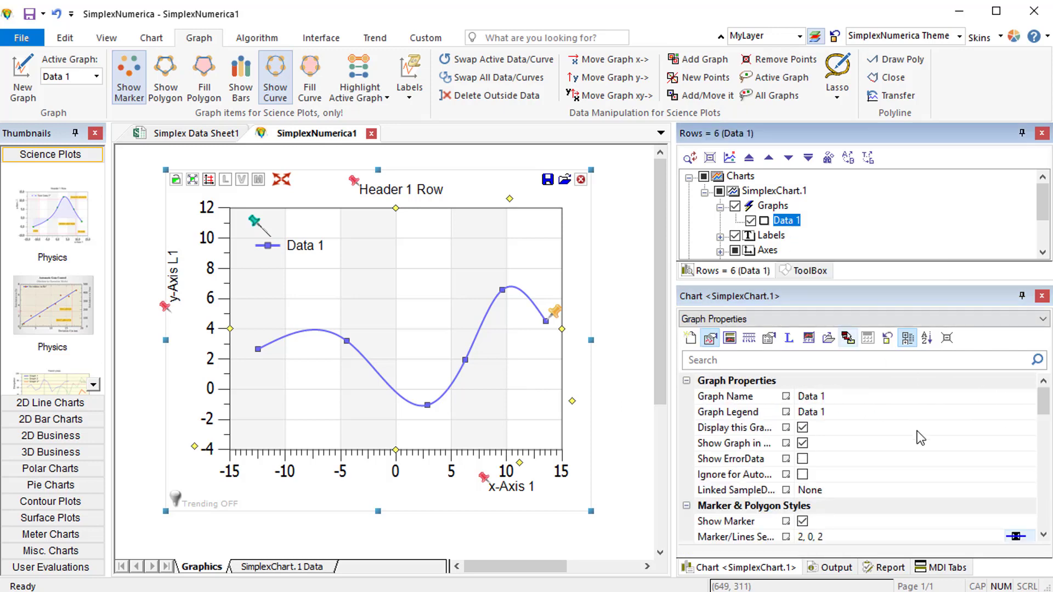
{"action": "scroll", "coordinate": [920, 433], "scroll_direction": "down", "scroll_amount": 3}
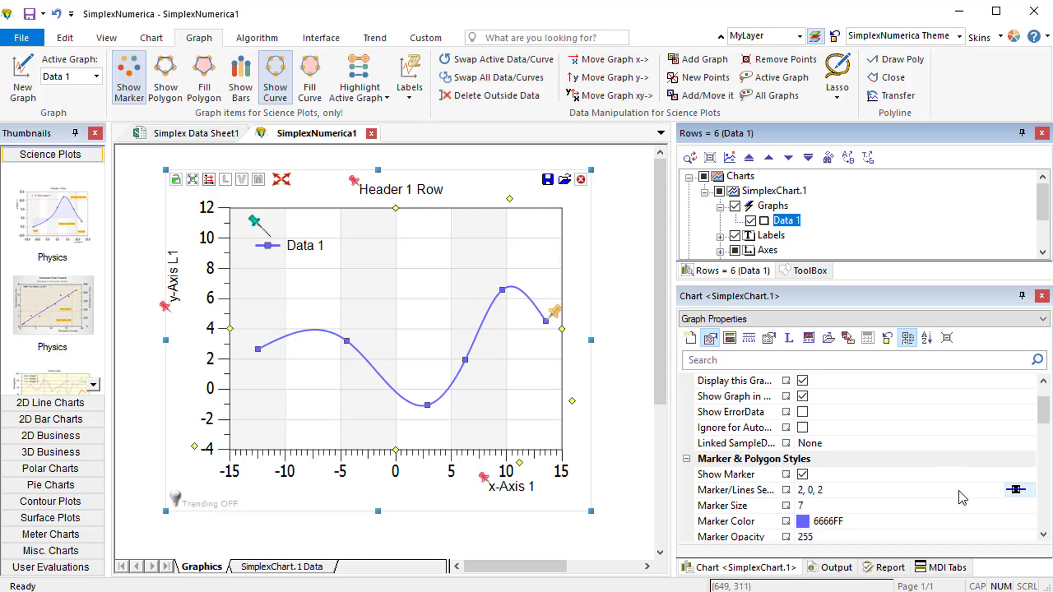
{"action": "scroll", "coordinate": [964, 498], "scroll_direction": "down", "scroll_amount": 1}
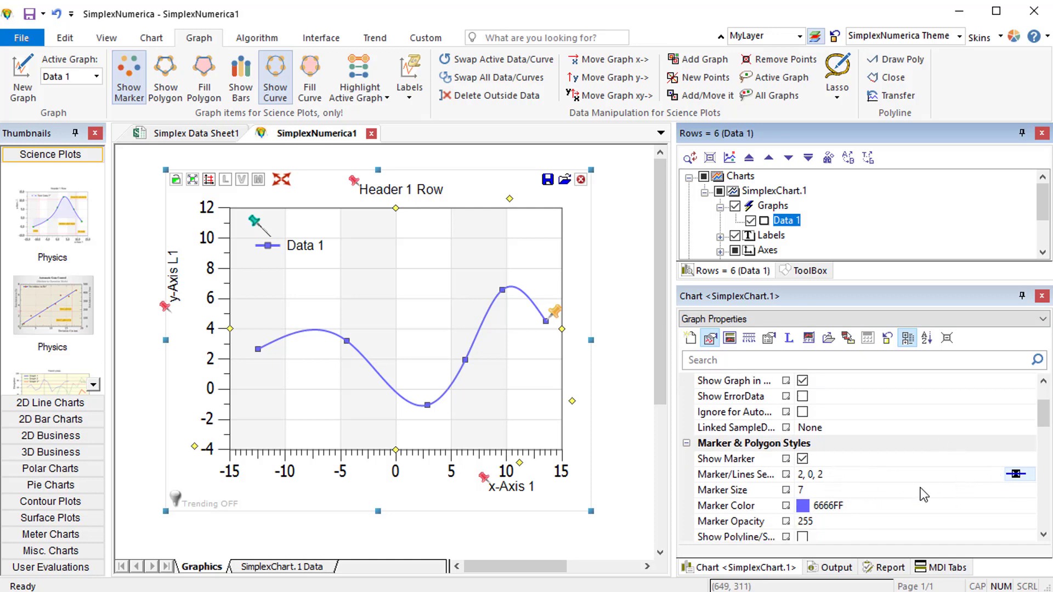
{"action": "left_click", "coordinate": [839, 490]}
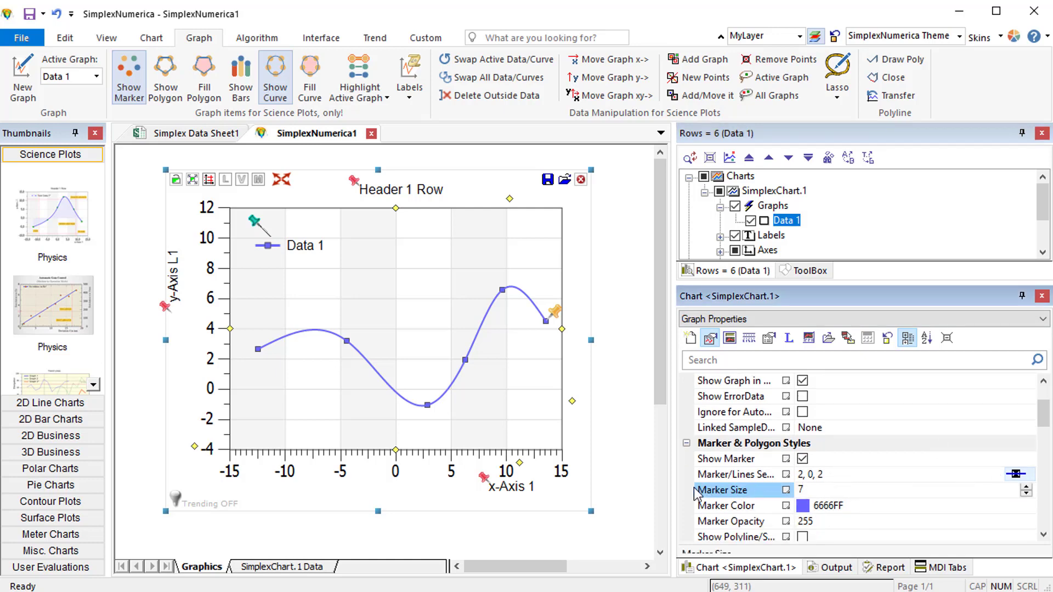
{"action": "key", "text": "BackSpace"}
{"action": "type", "text": "9"}
{"action": "key", "text": "Up"}
Style Data 1 markers as red rhombuses with Fill White, and uncheck Paint Marker first
{"action": "left_click", "coordinate": [1016, 473]}
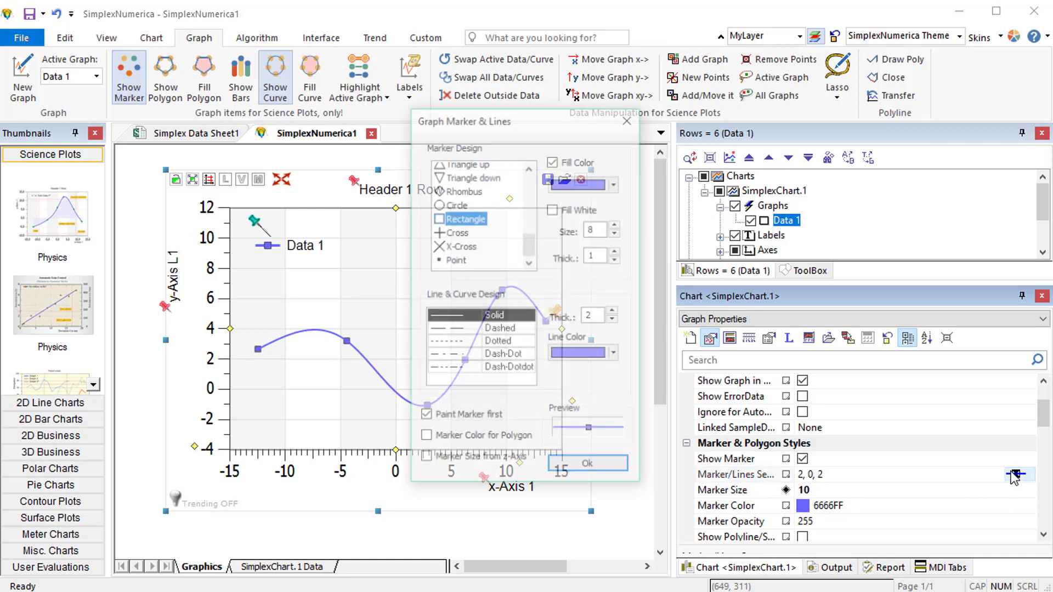
{"action": "left_click", "coordinate": [454, 190]}
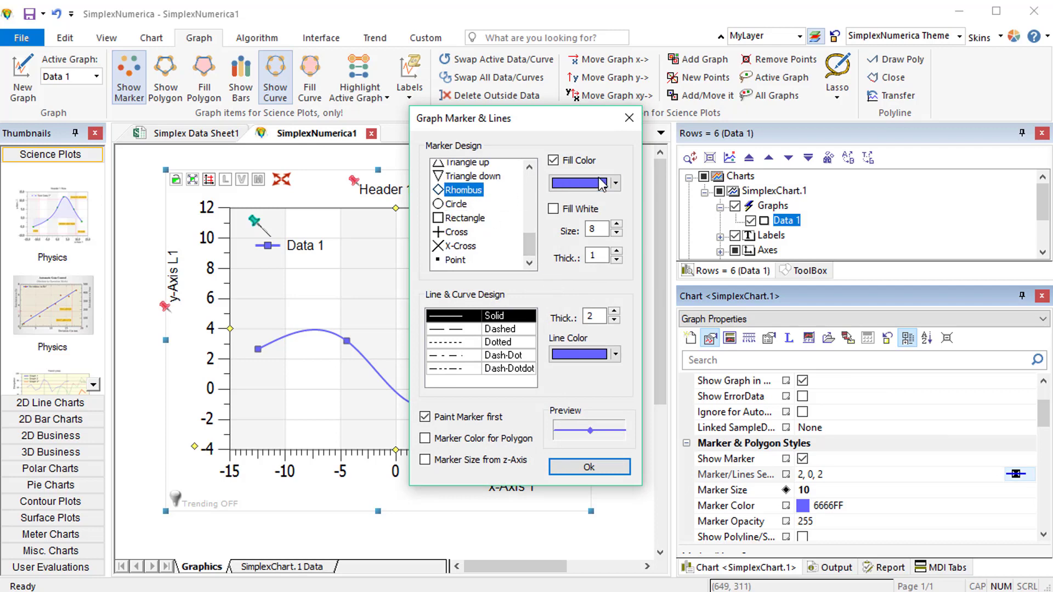
{"action": "left_click", "coordinate": [615, 183]}
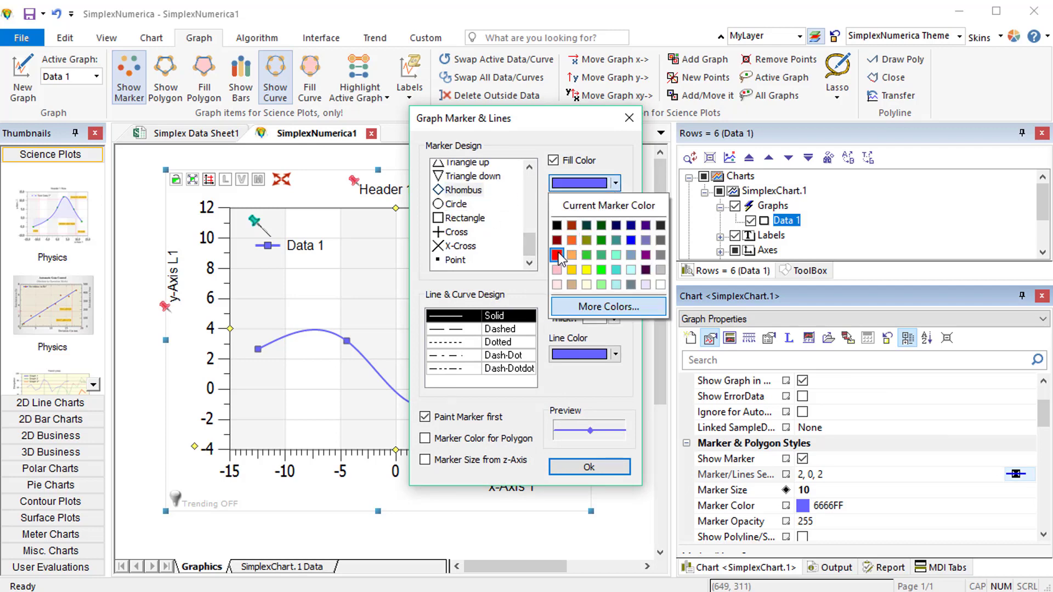
{"action": "left_click", "coordinate": [558, 255]}
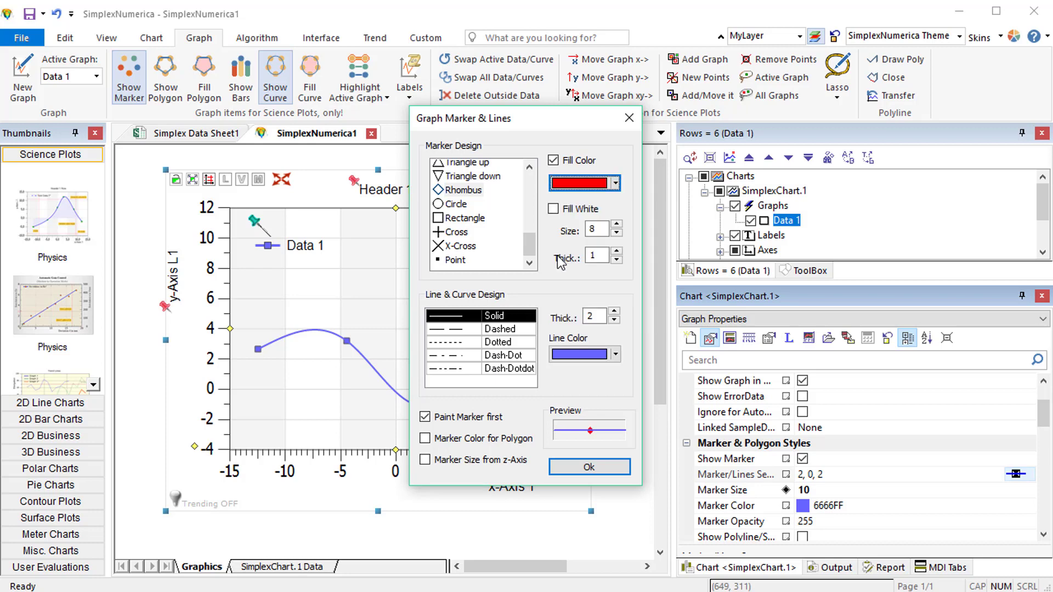
{"action": "left_click", "coordinate": [617, 226]}
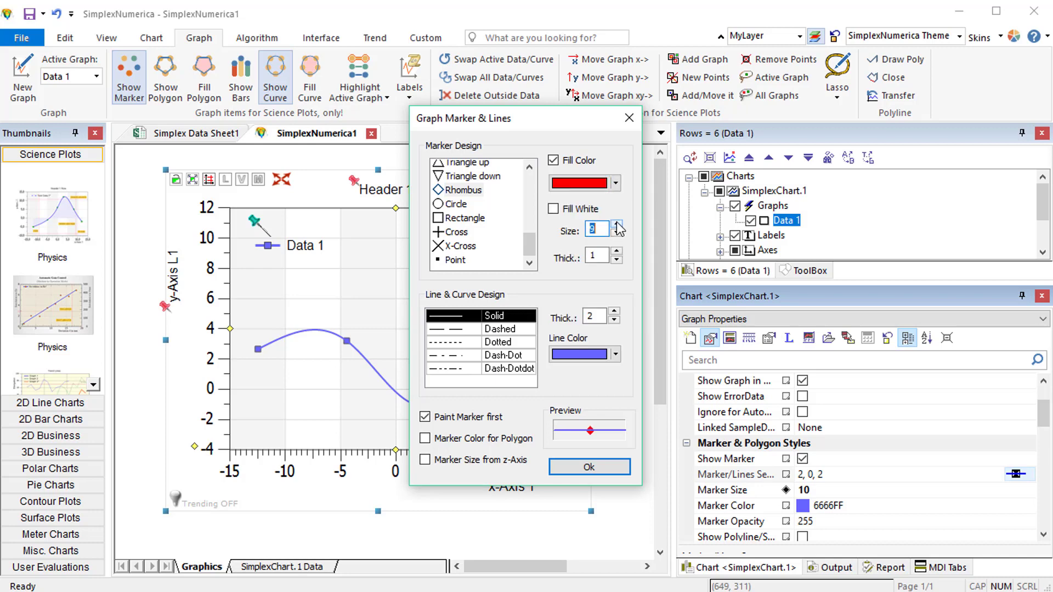
{"action": "left_click", "coordinate": [554, 209]}
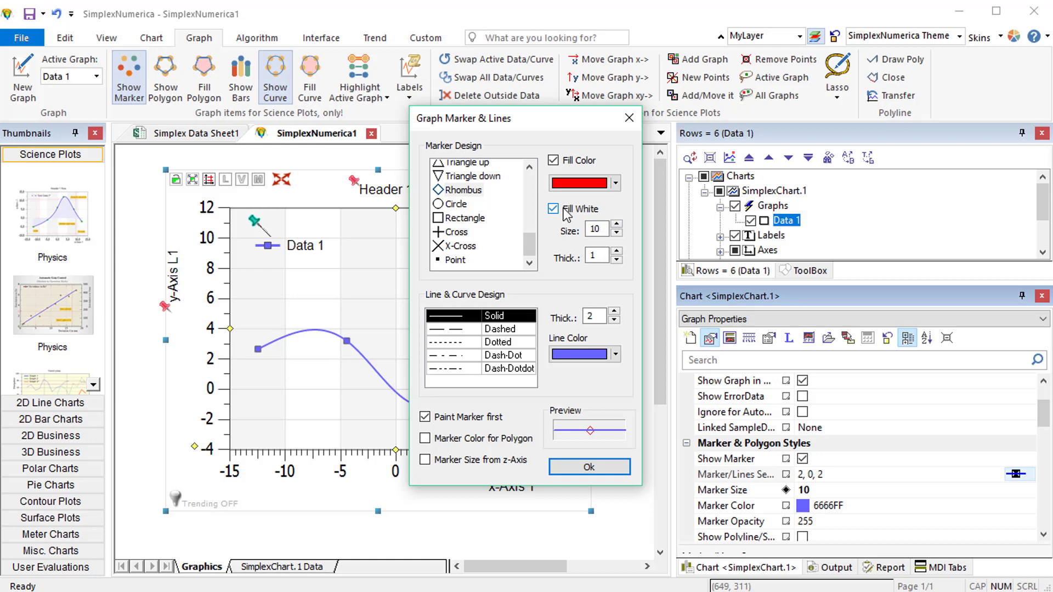
{"action": "left_click", "coordinate": [425, 417]}
{"action": "left_click", "coordinate": [571, 467]}
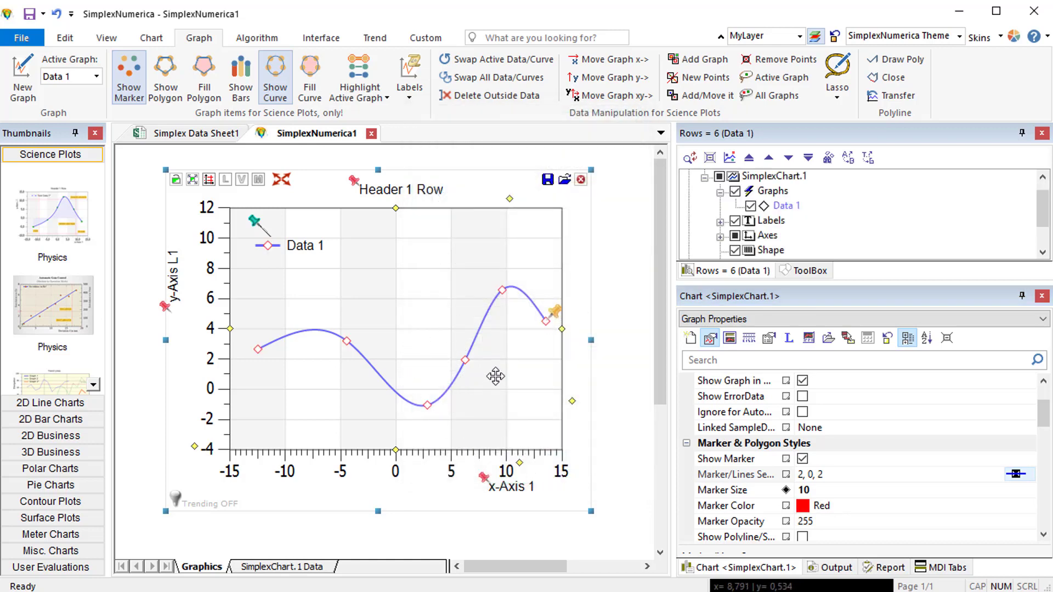
{"action": "left_click_drag", "start_coordinate": [497, 378], "coordinate": [491, 378]}
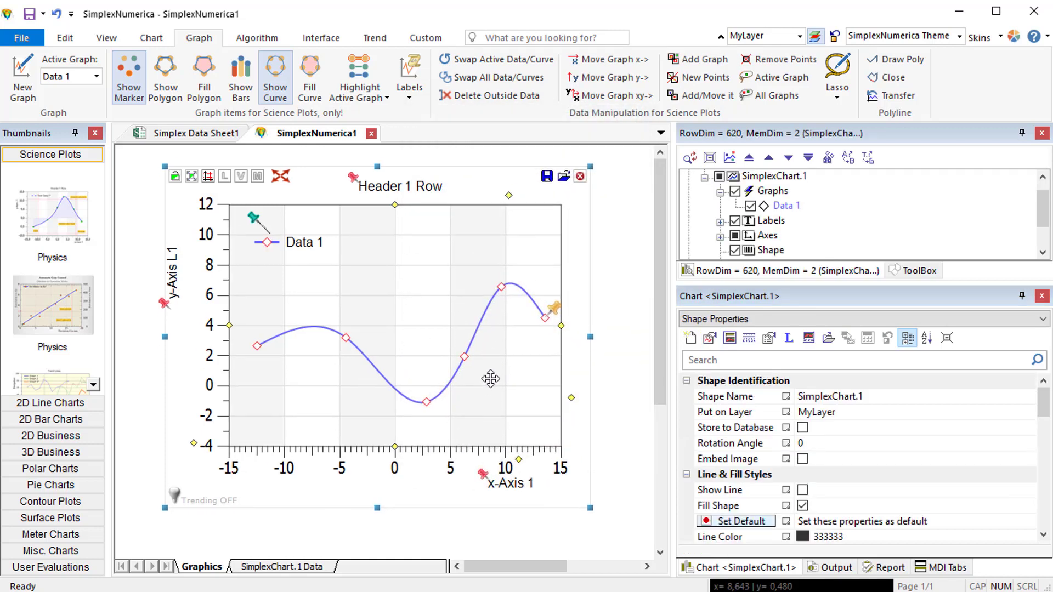